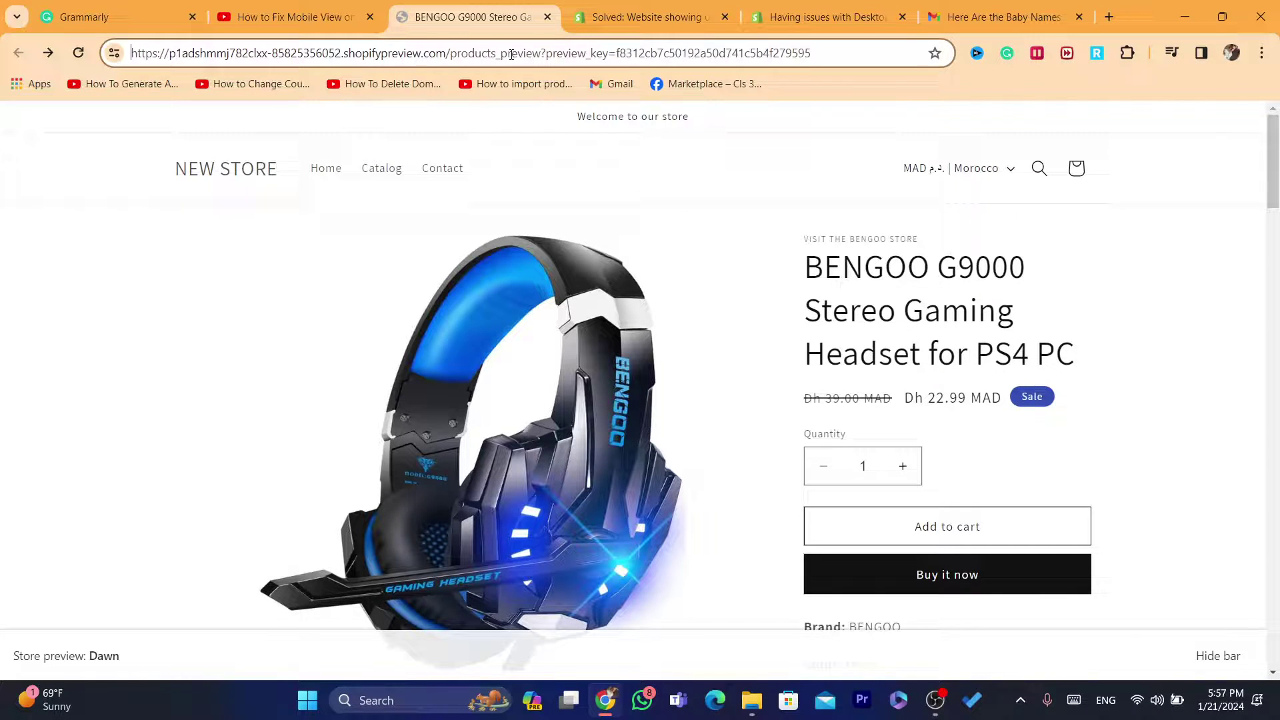
Go to shopify.com, log in, and open the NEW STORE admin
double_click(511, 54)
key(ctrl+a)
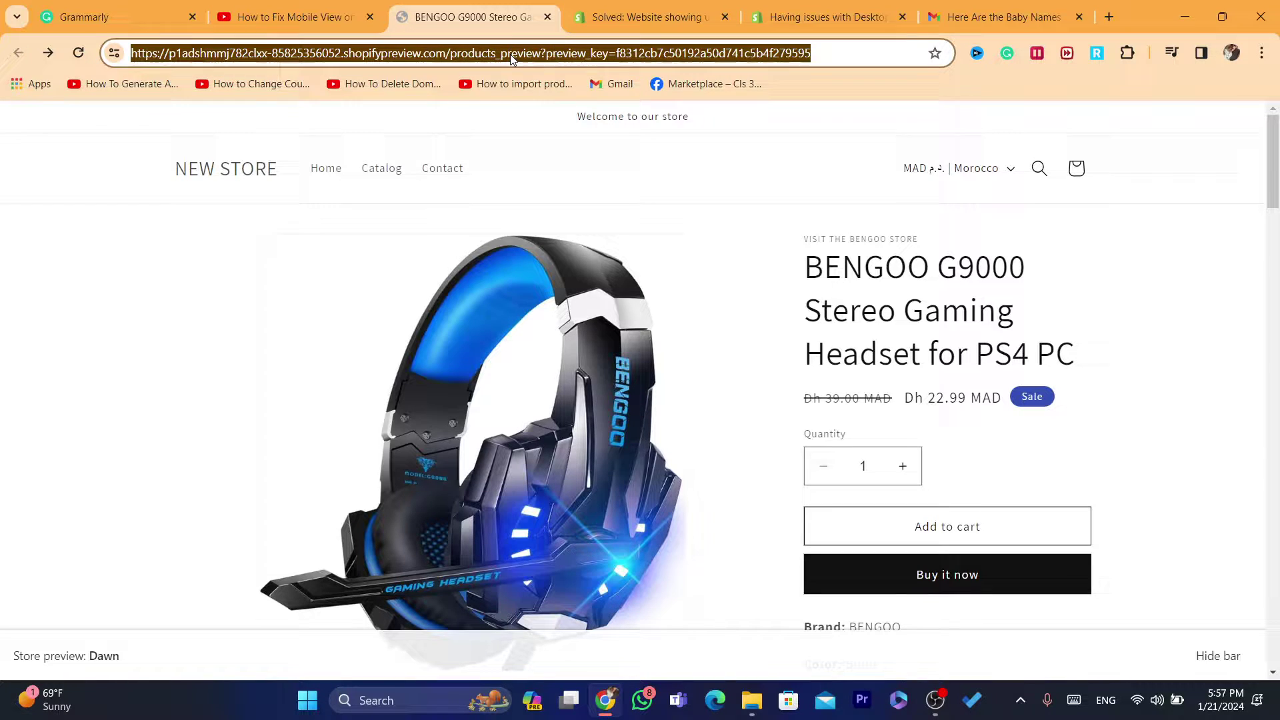
text(sh)
click(489, 87)
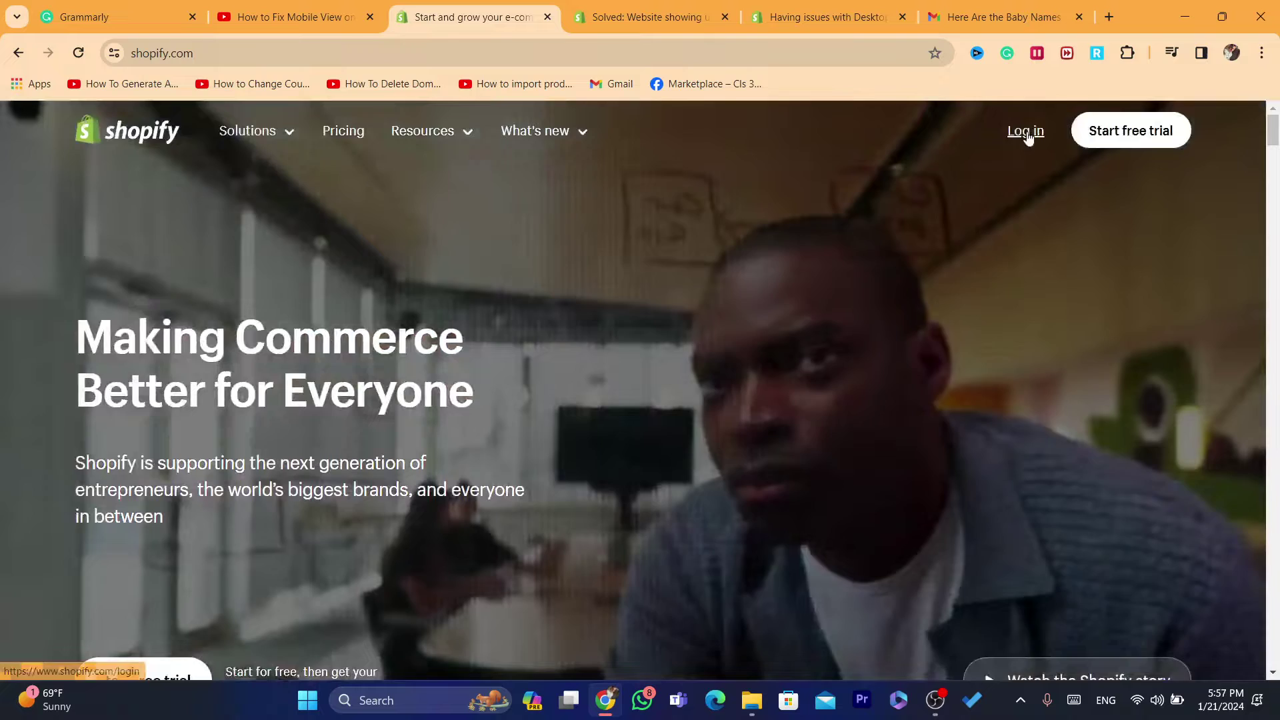
click(1025, 131)
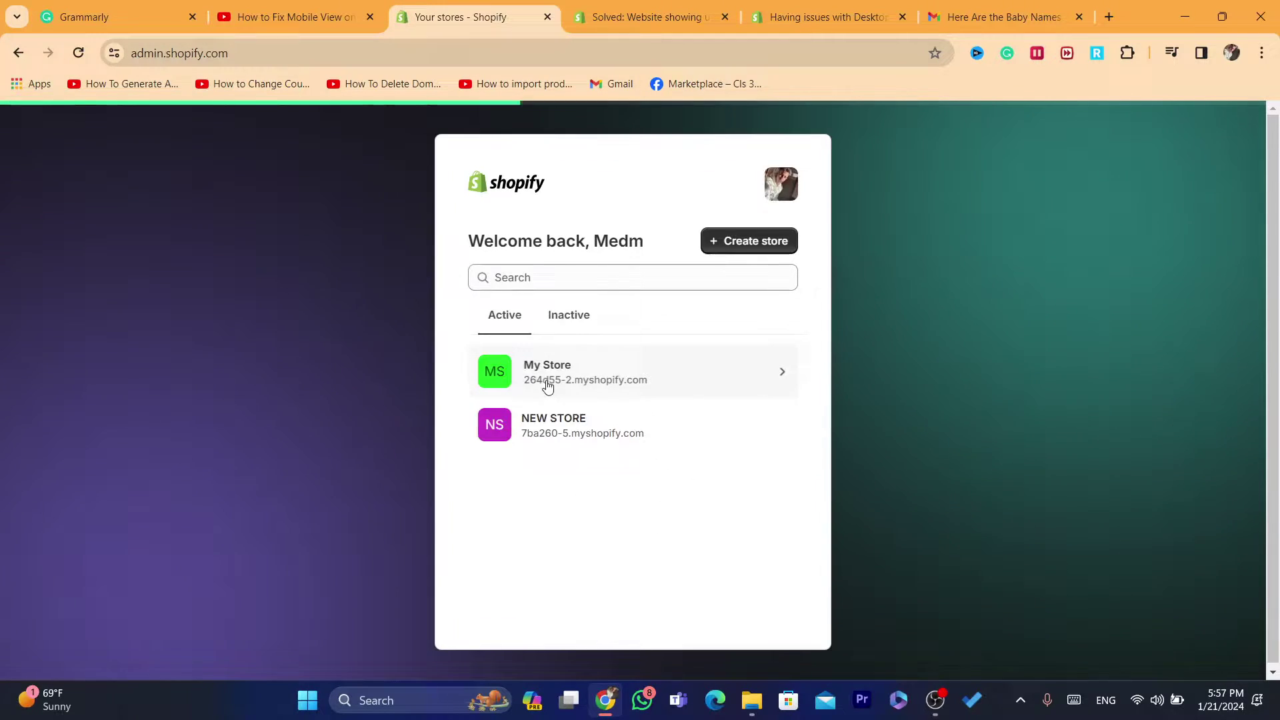
click(563, 427)
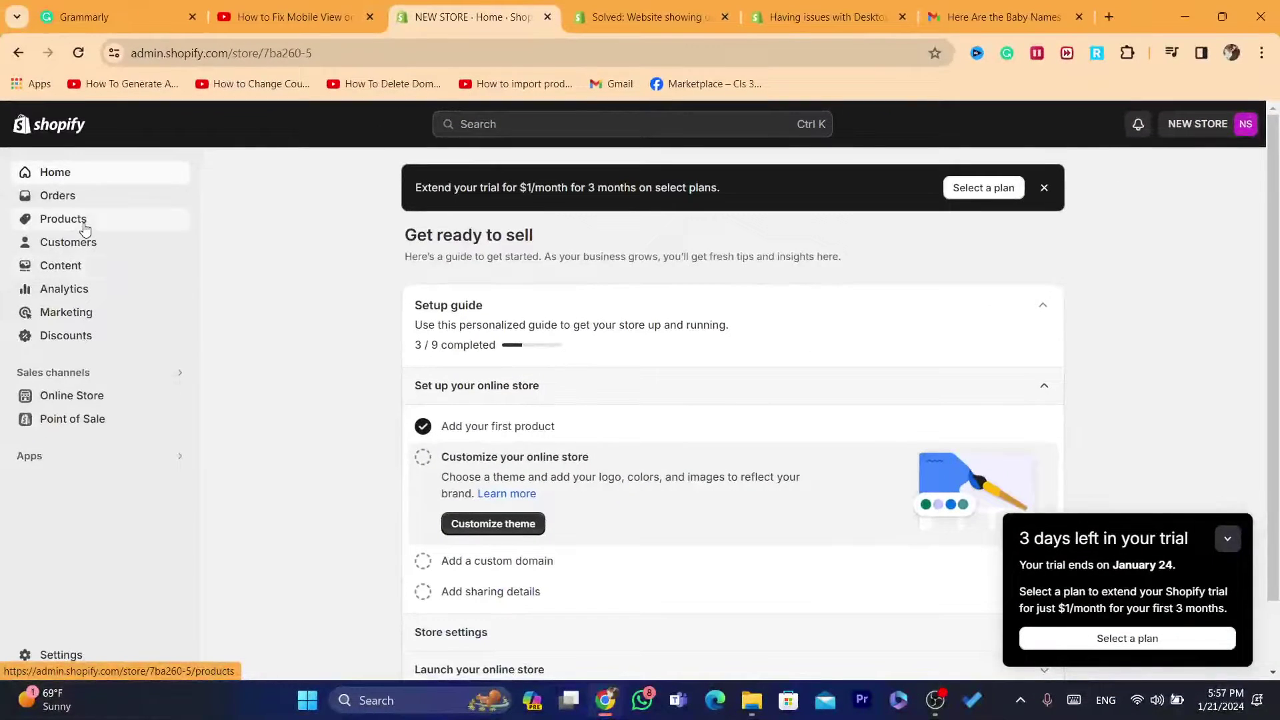
Open the BENGOO headset from Products and preview it on the online store
click(74, 220)
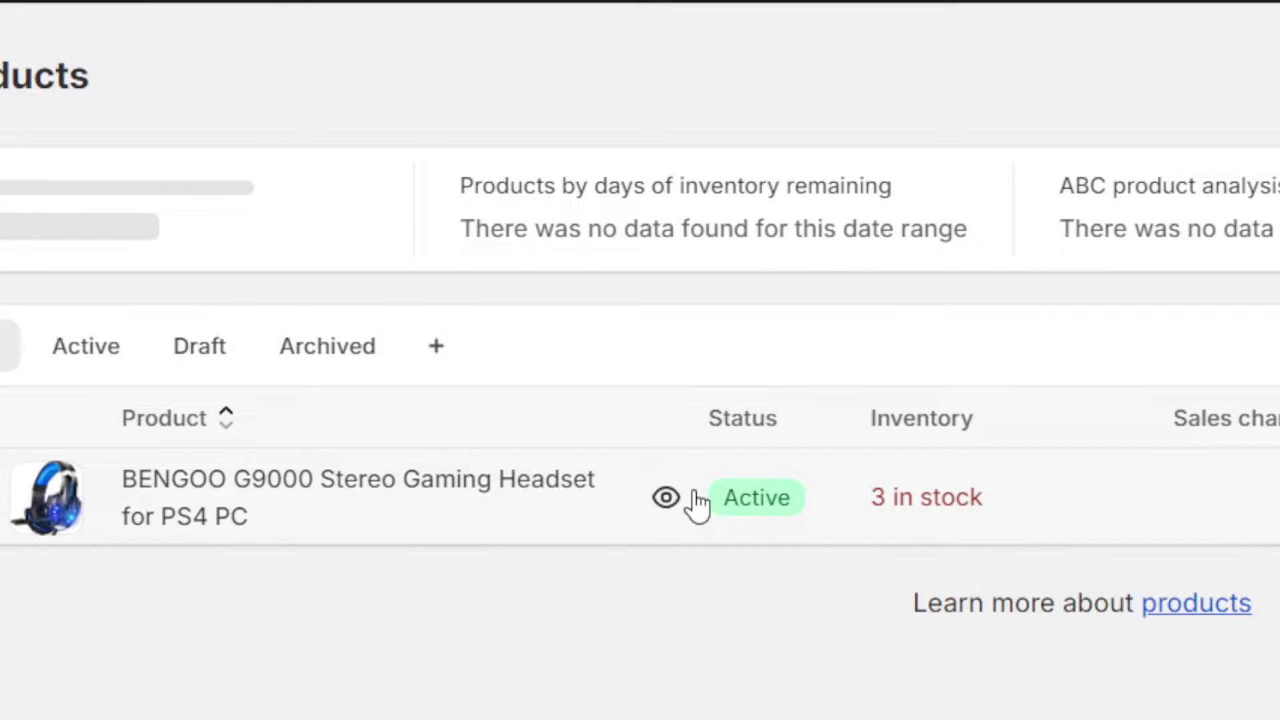
click(690, 505)
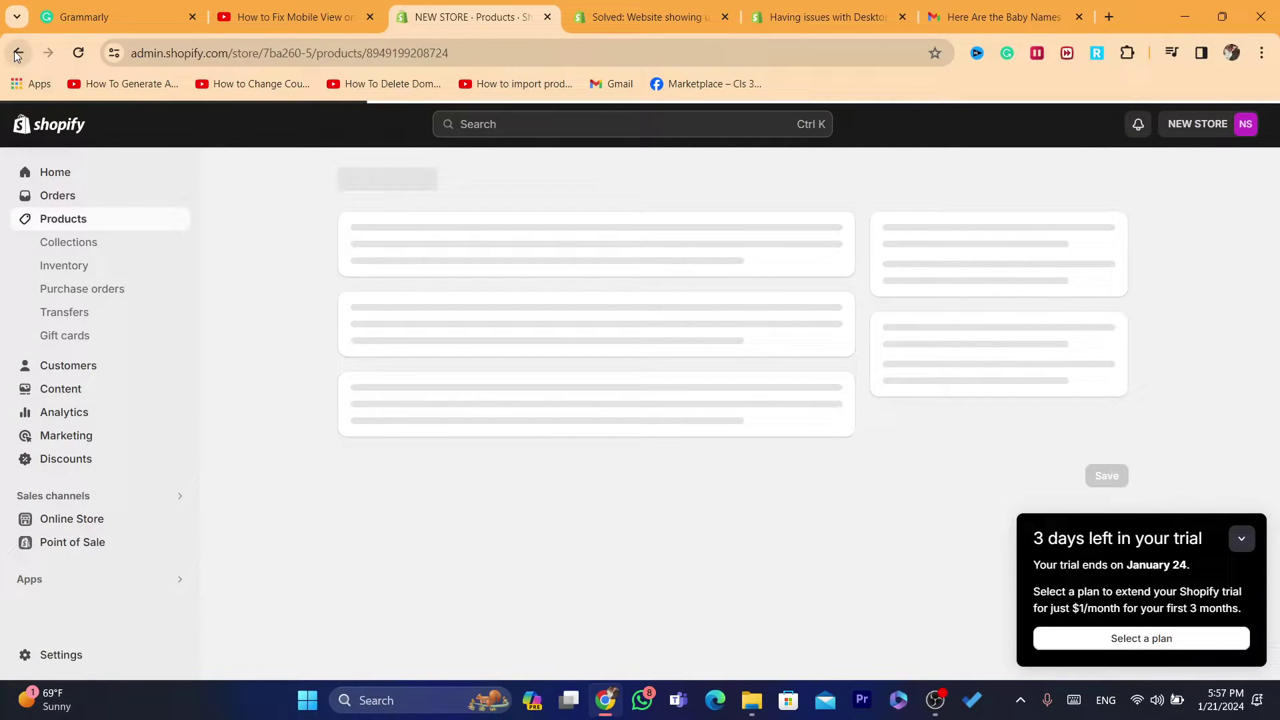
click(18, 53)
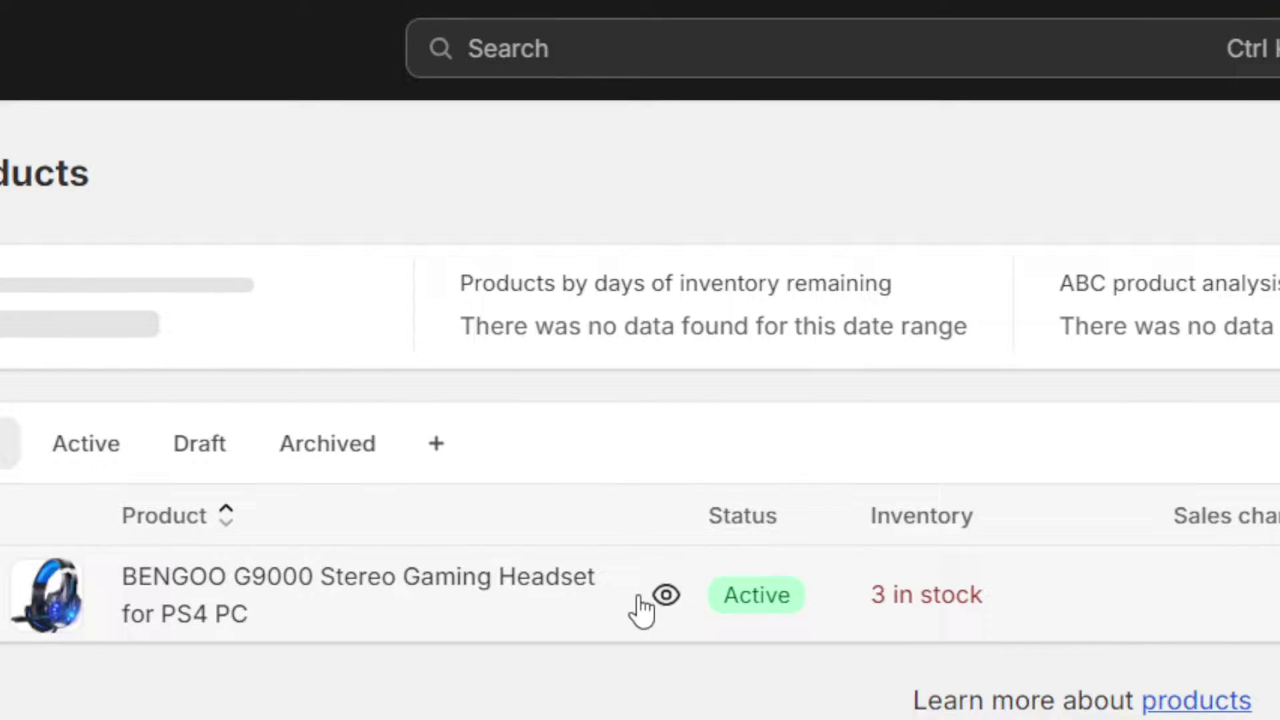
click(662, 585)
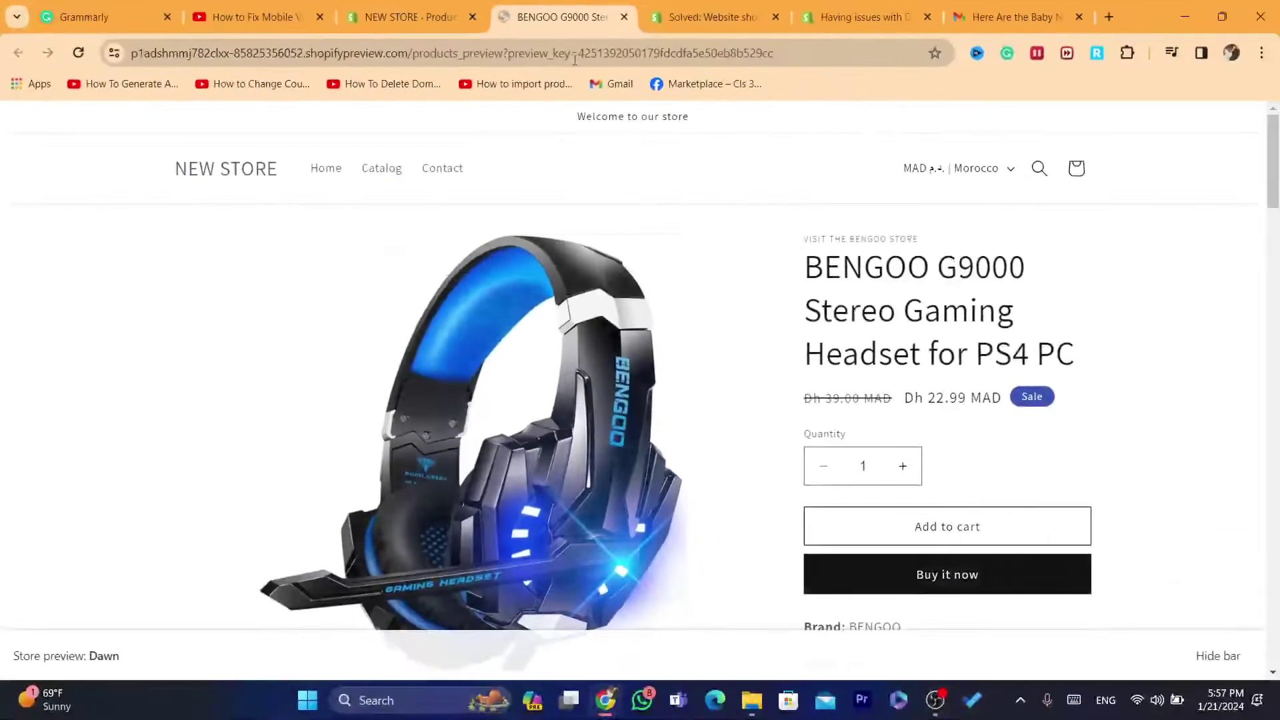
click(354, 38)
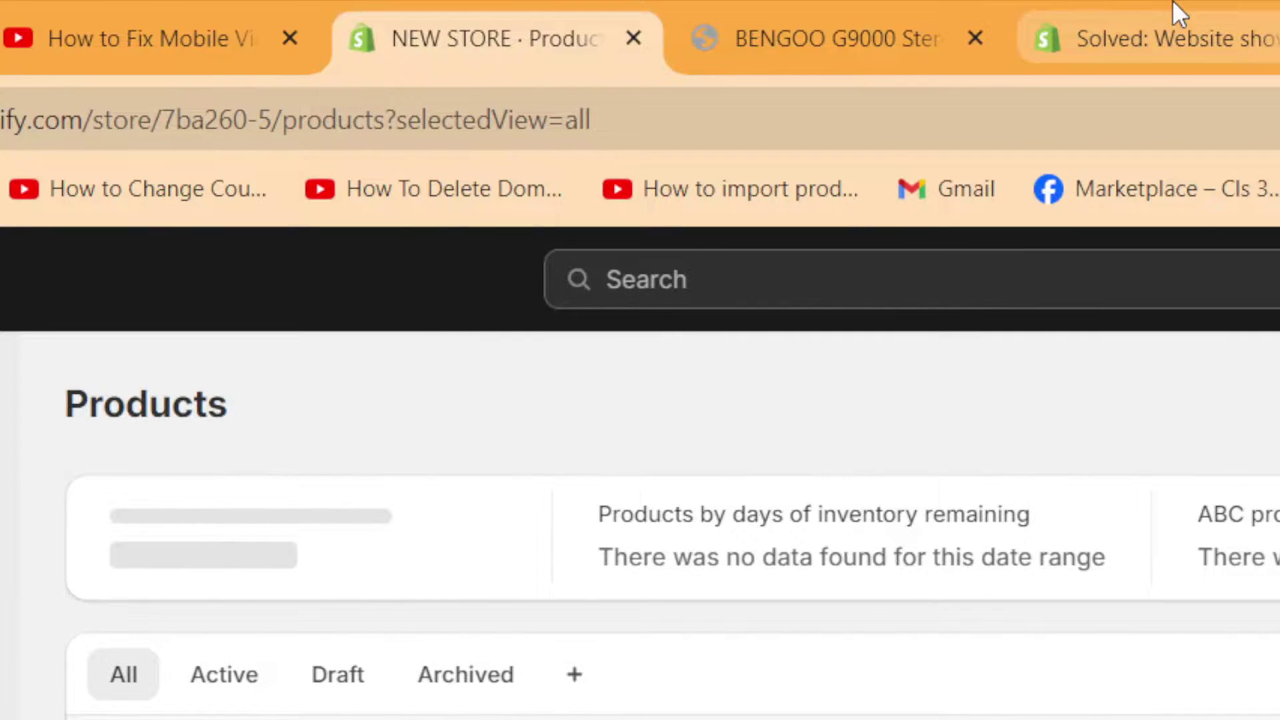
Go to Online Store > Themes and open the Dawn theme's actions menu
click(1174, 11)
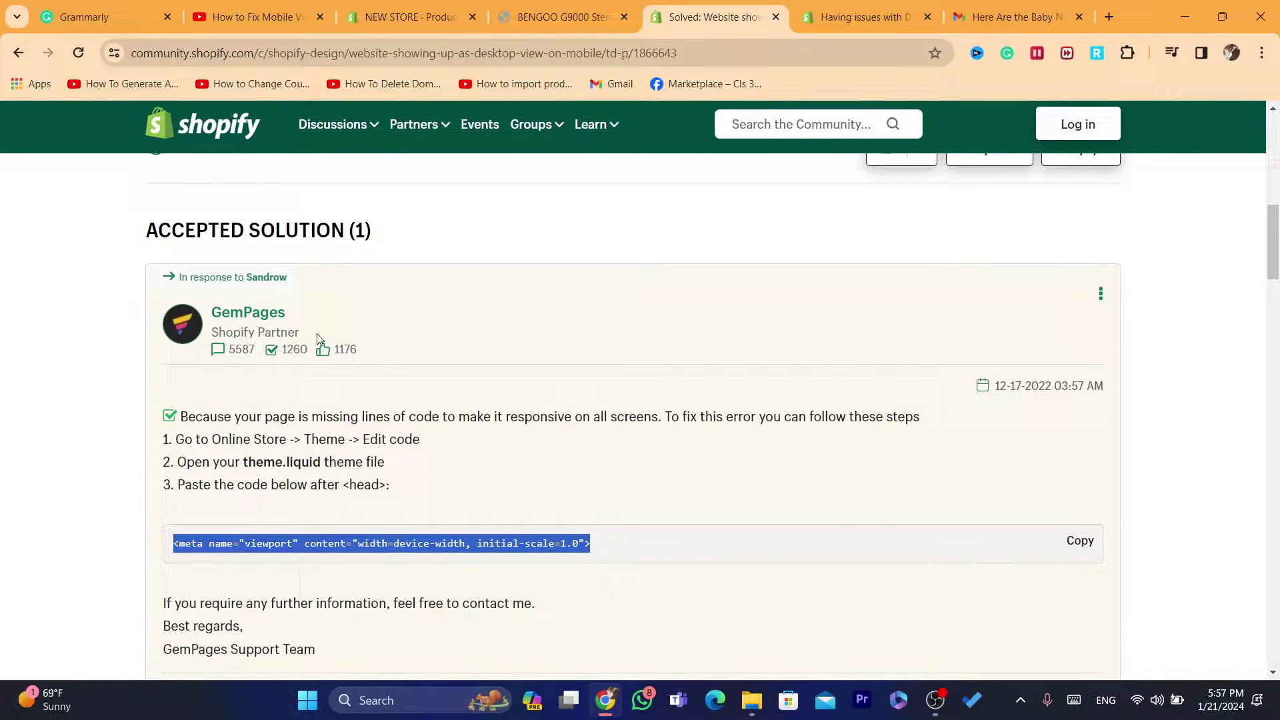
click(410, 16)
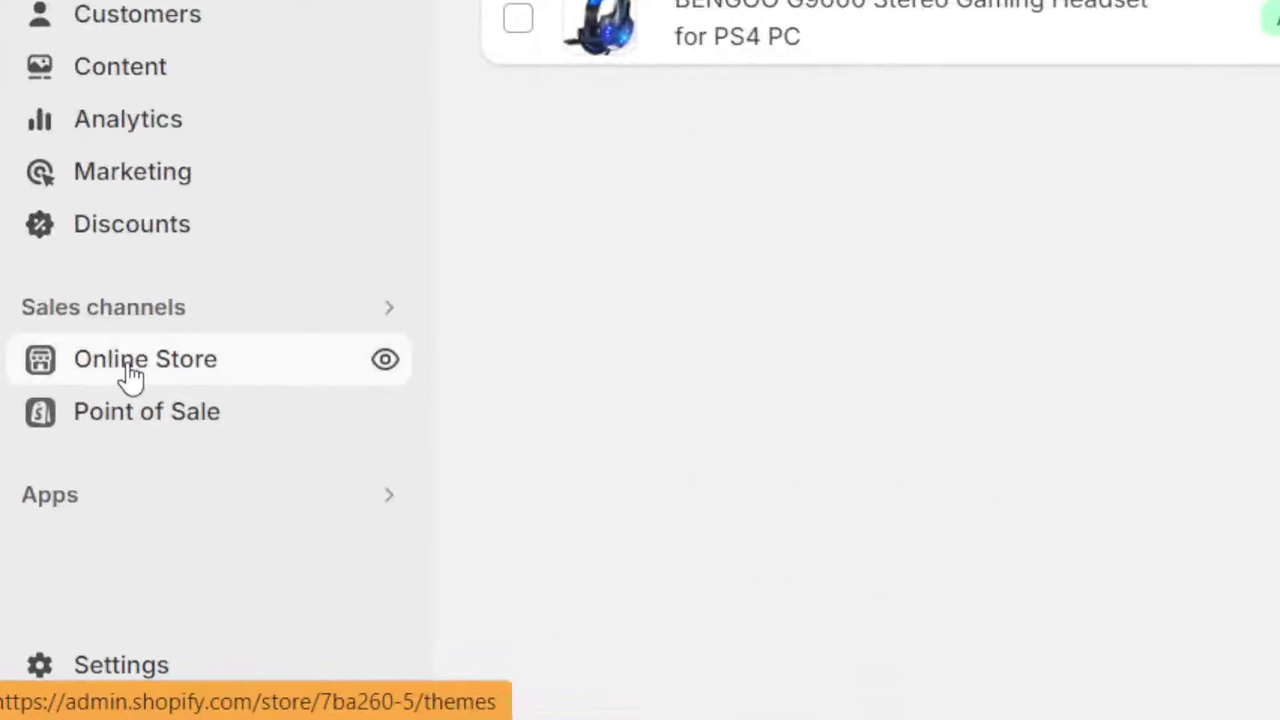
click(130, 365)
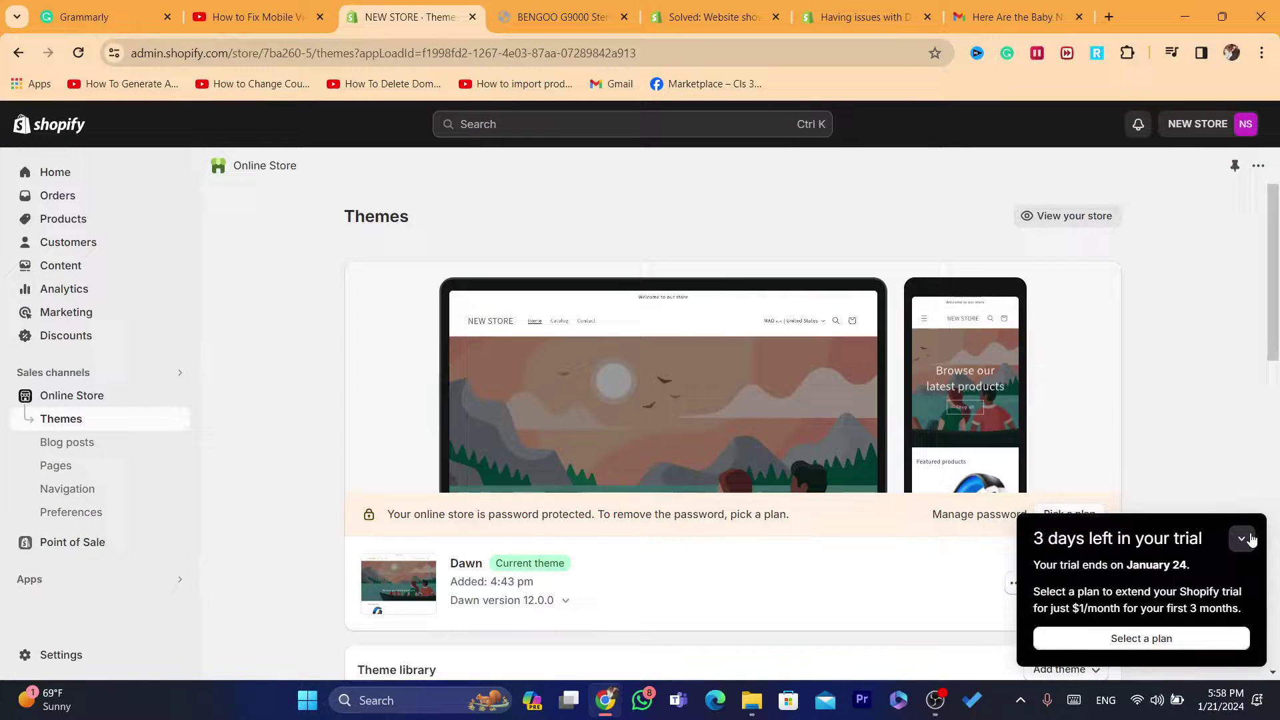
click(1242, 539)
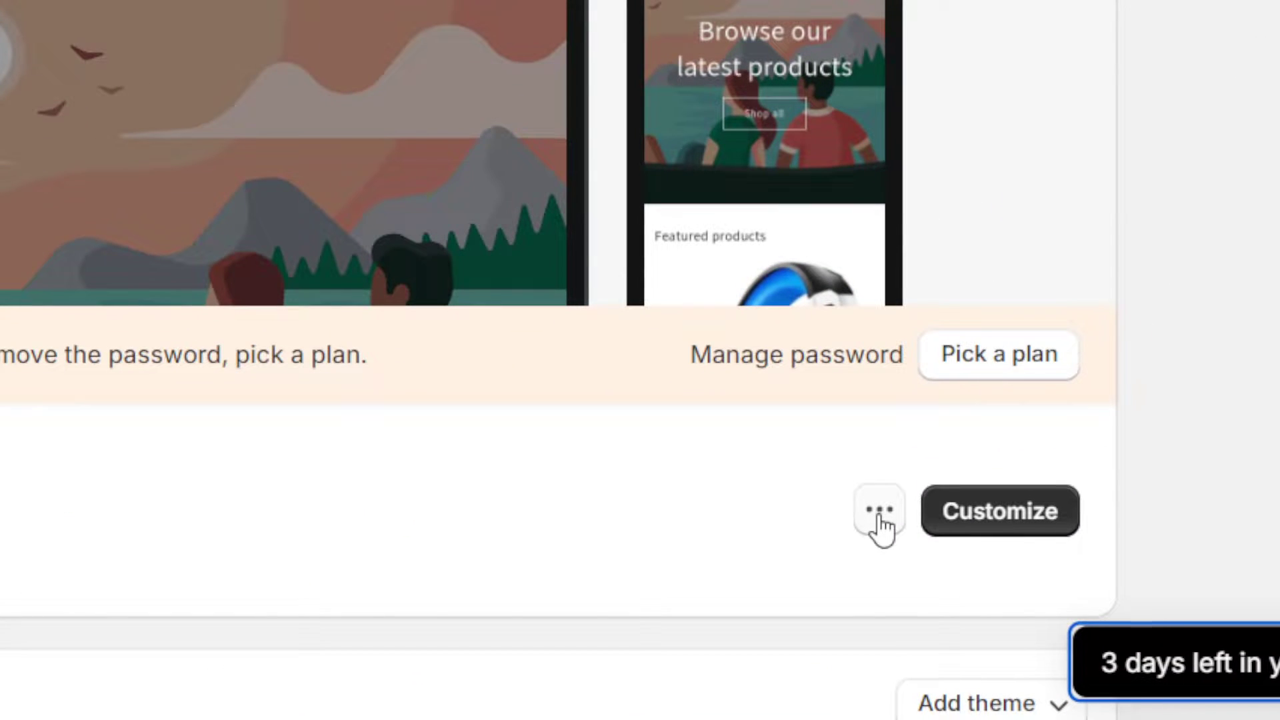
click(881, 512)
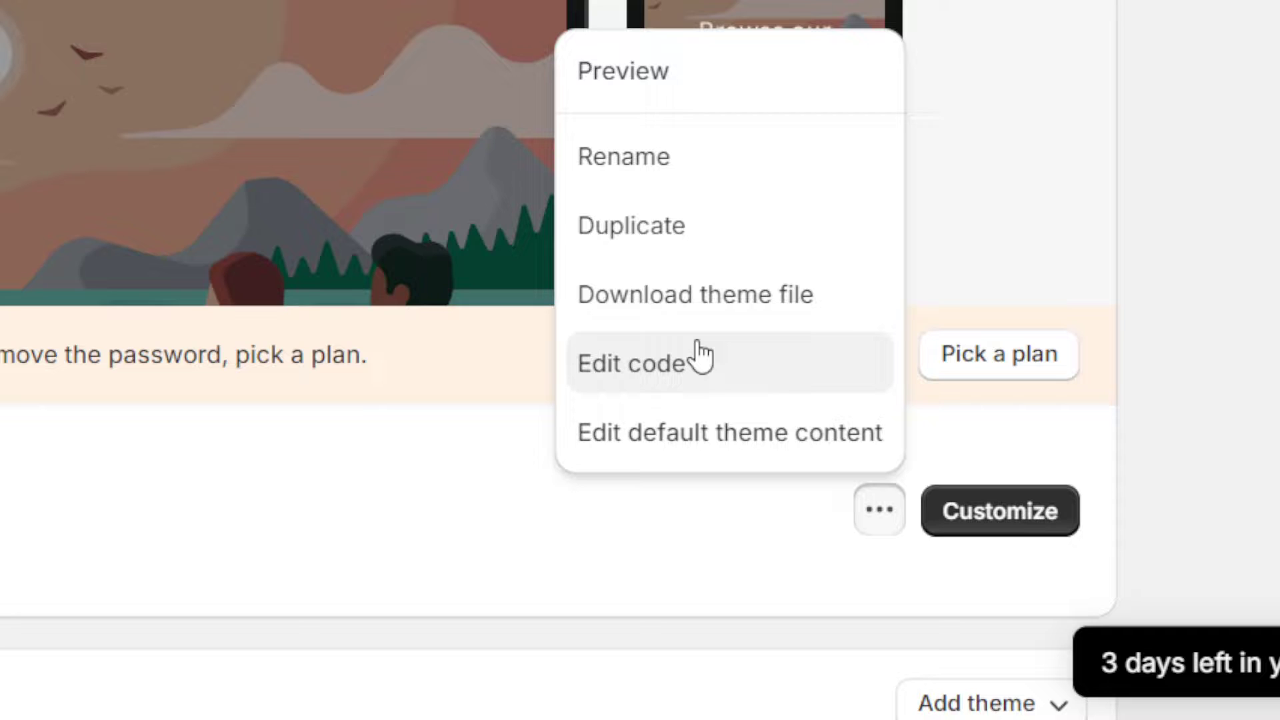
Open Dawn's code editor and select theme.liquid
click(627, 373)
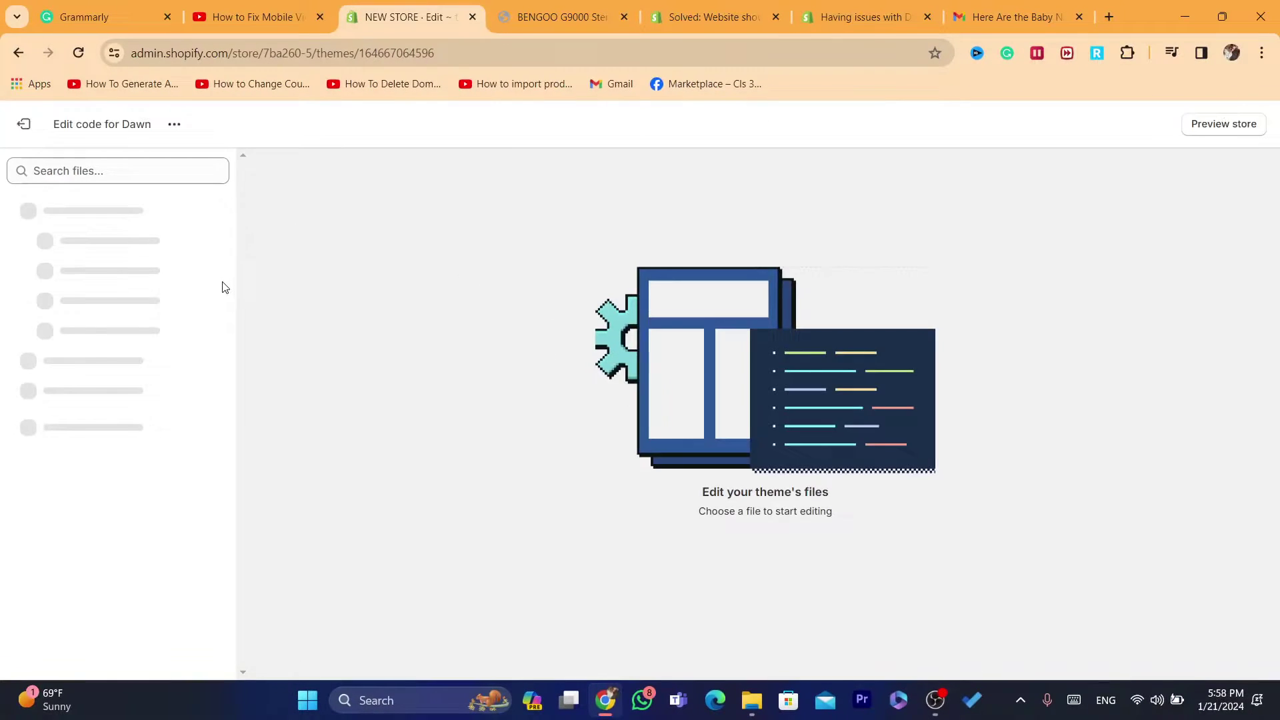
click(219, 288)
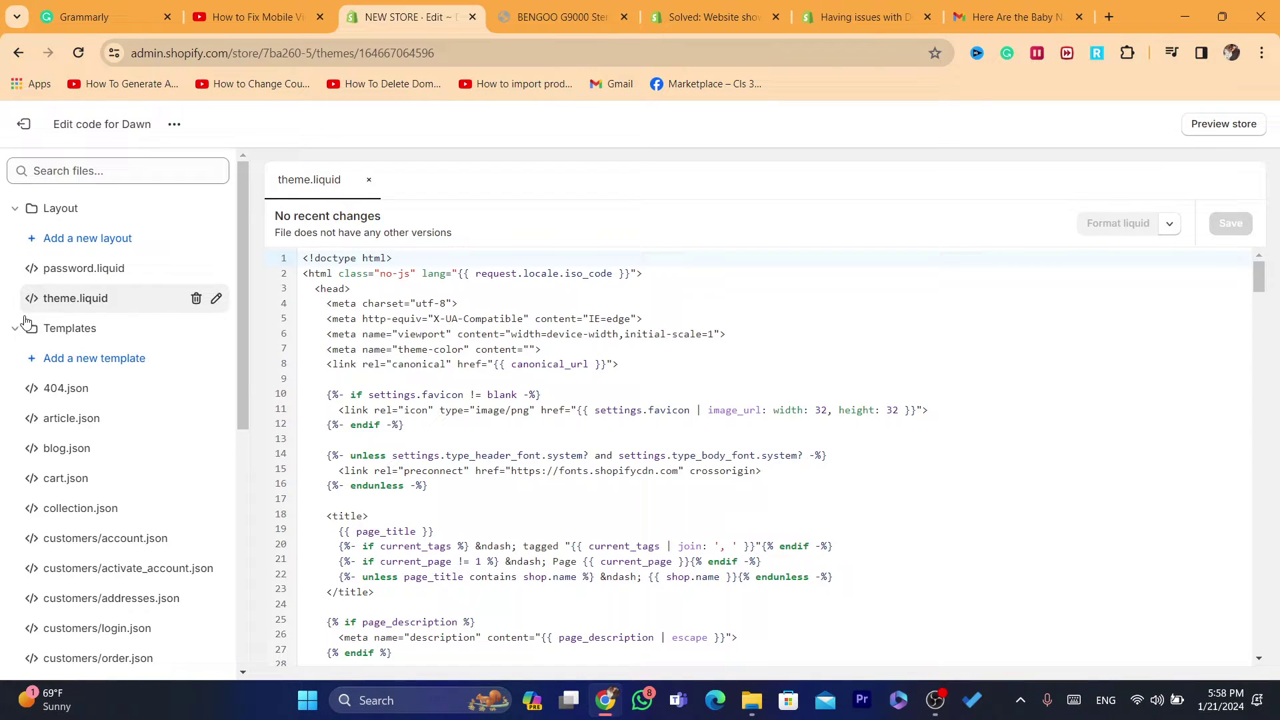
click(90, 302)
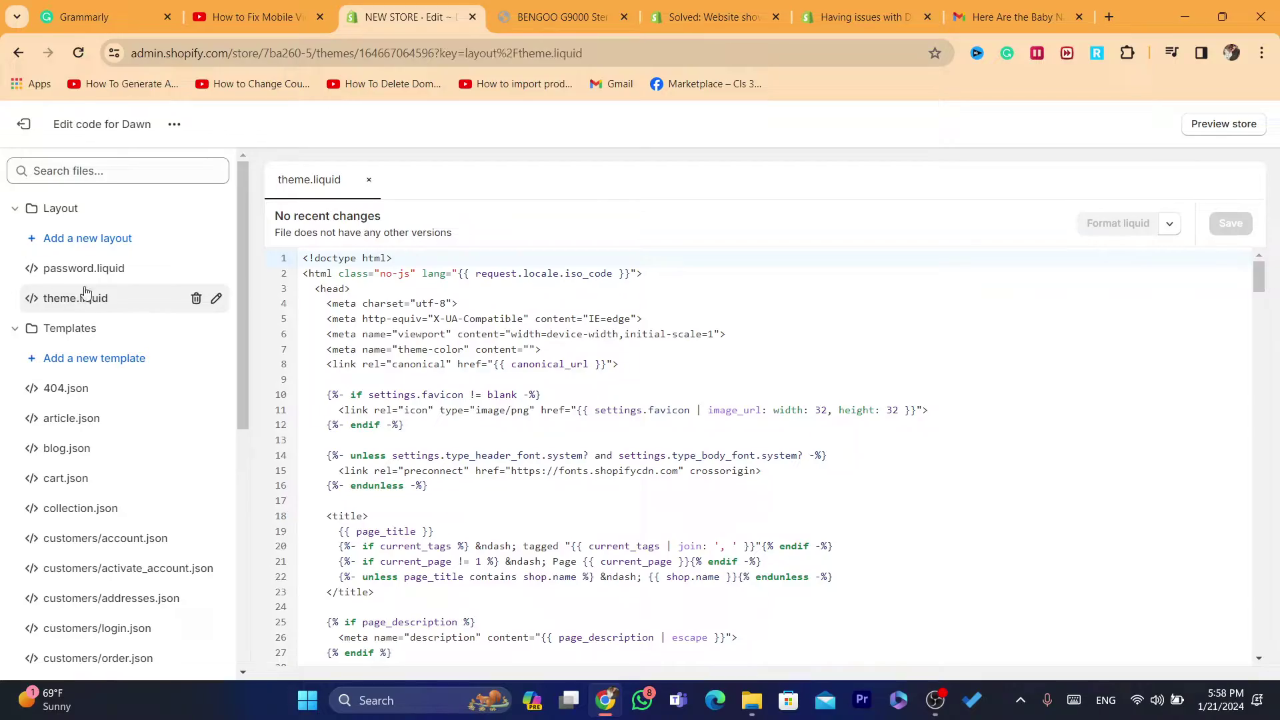
click(79, 297)
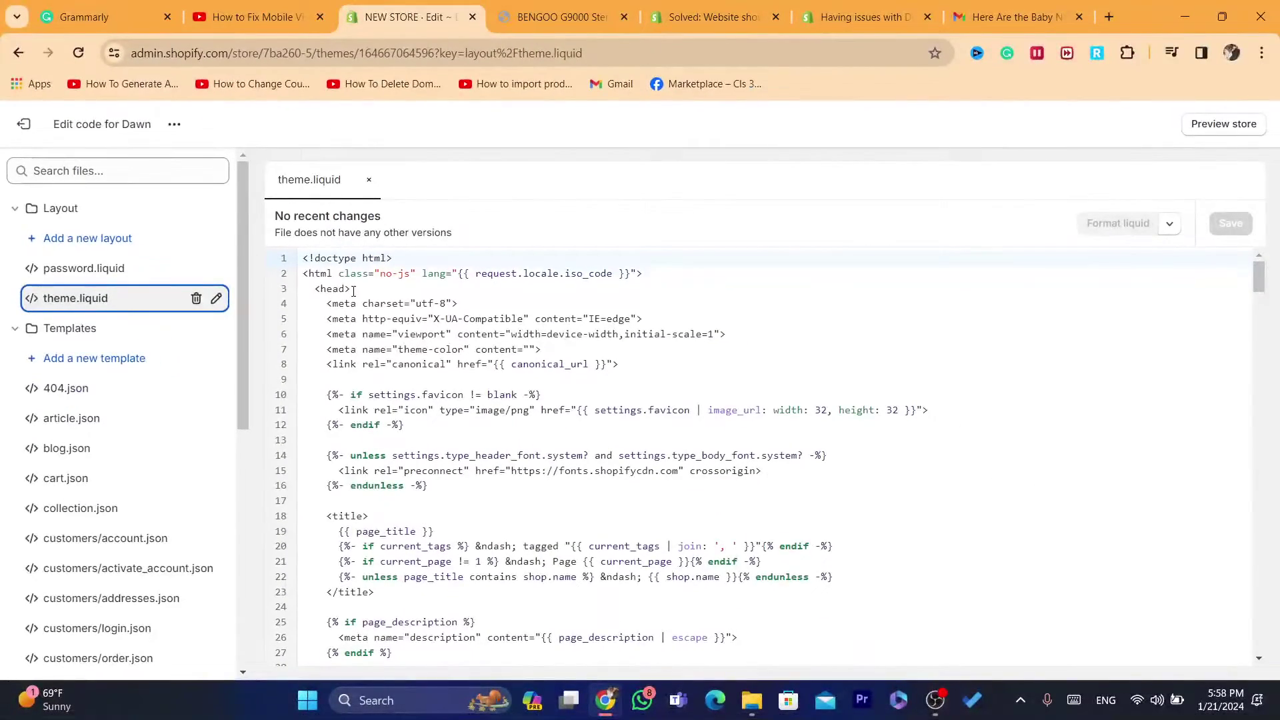
Paste the width=device-width viewport meta tag after <head> and save theme.liquid
click(354, 291)
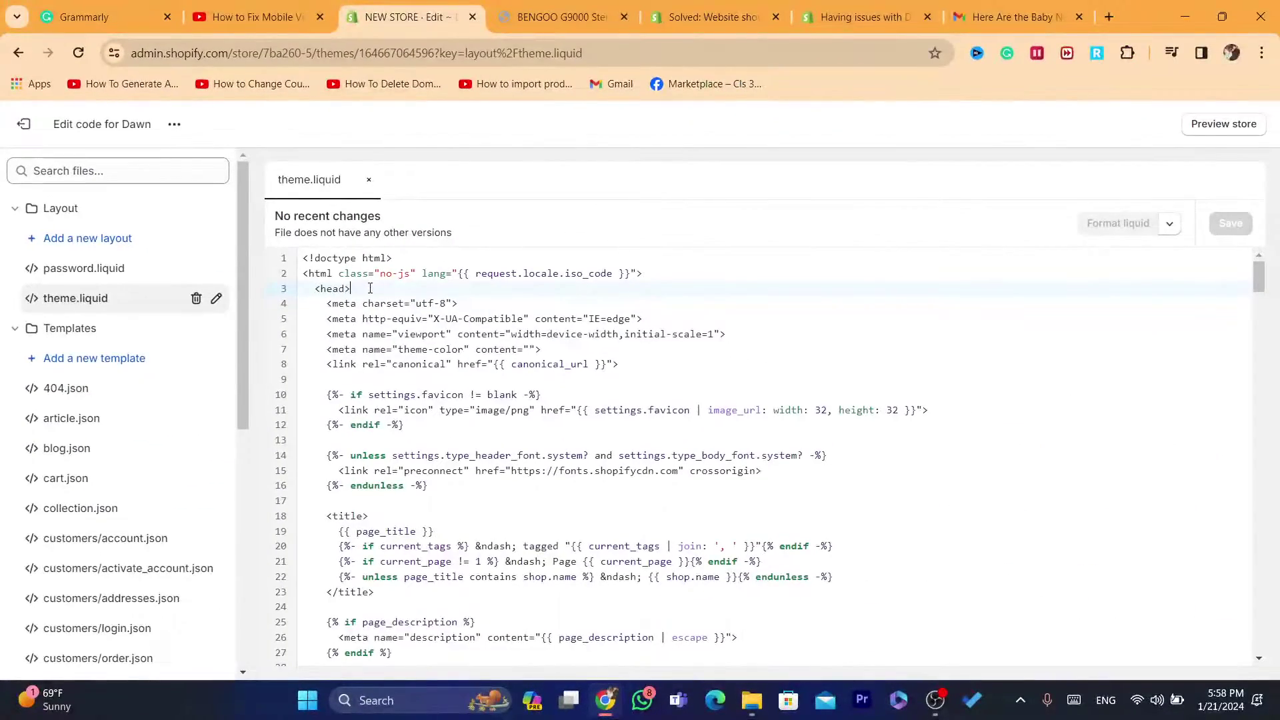
key(Return)
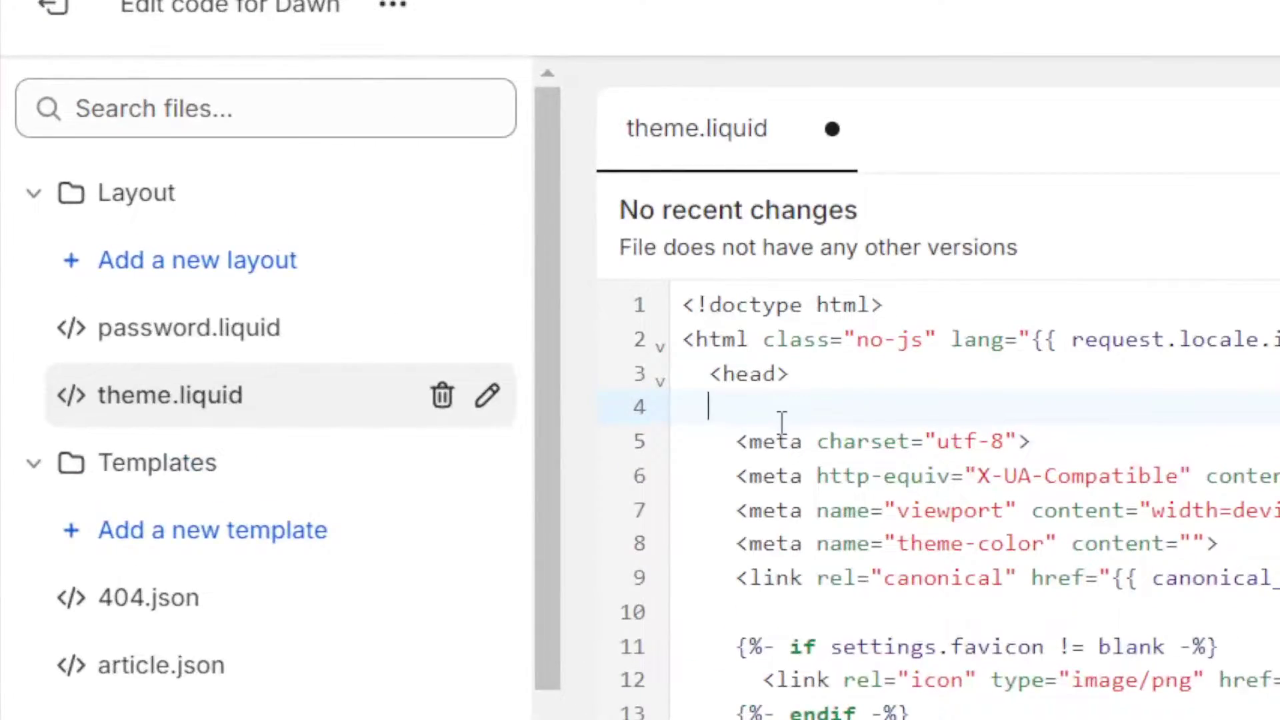
key(ctrl+v)
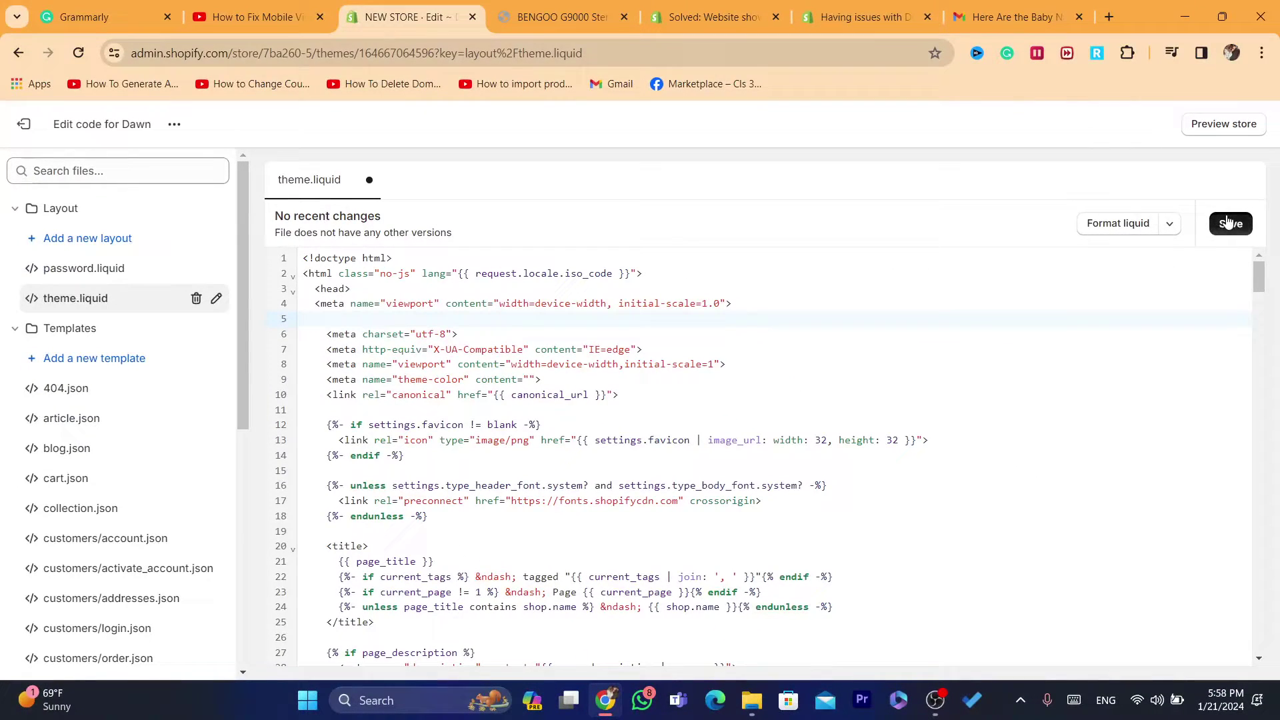
click(1229, 222)
click(567, 7)
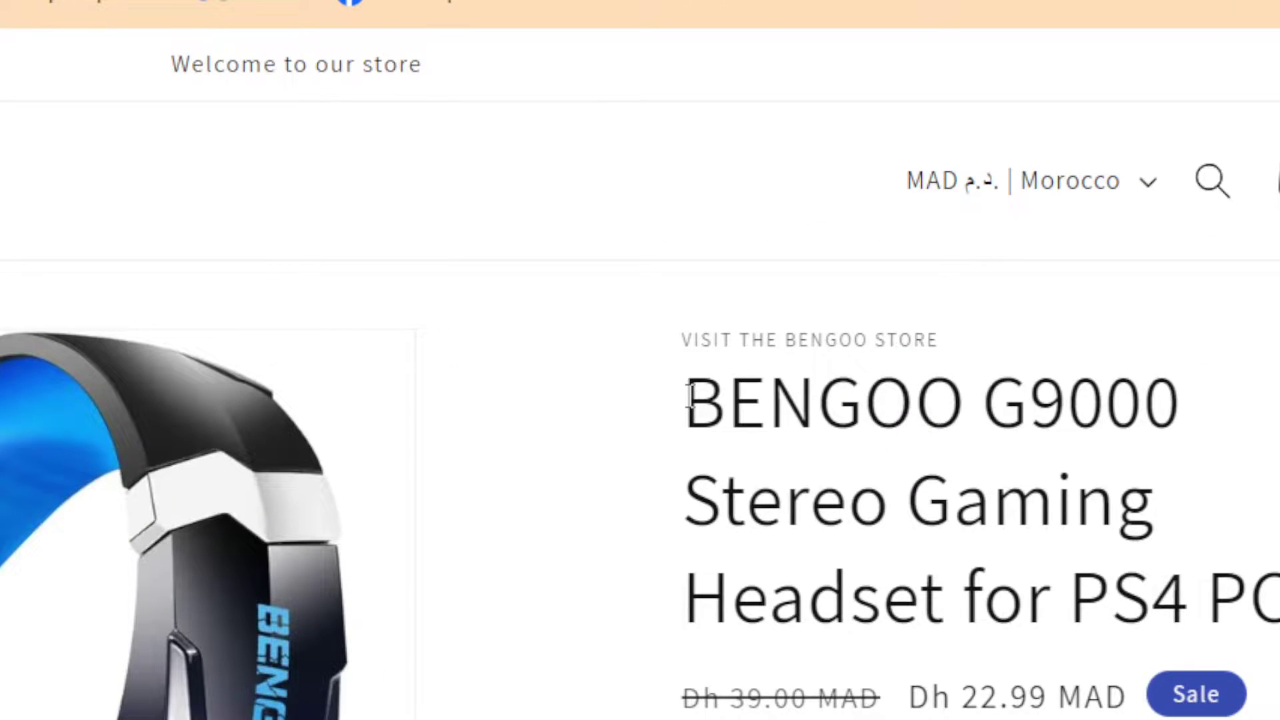
drag(503, 323, 1179, 625)
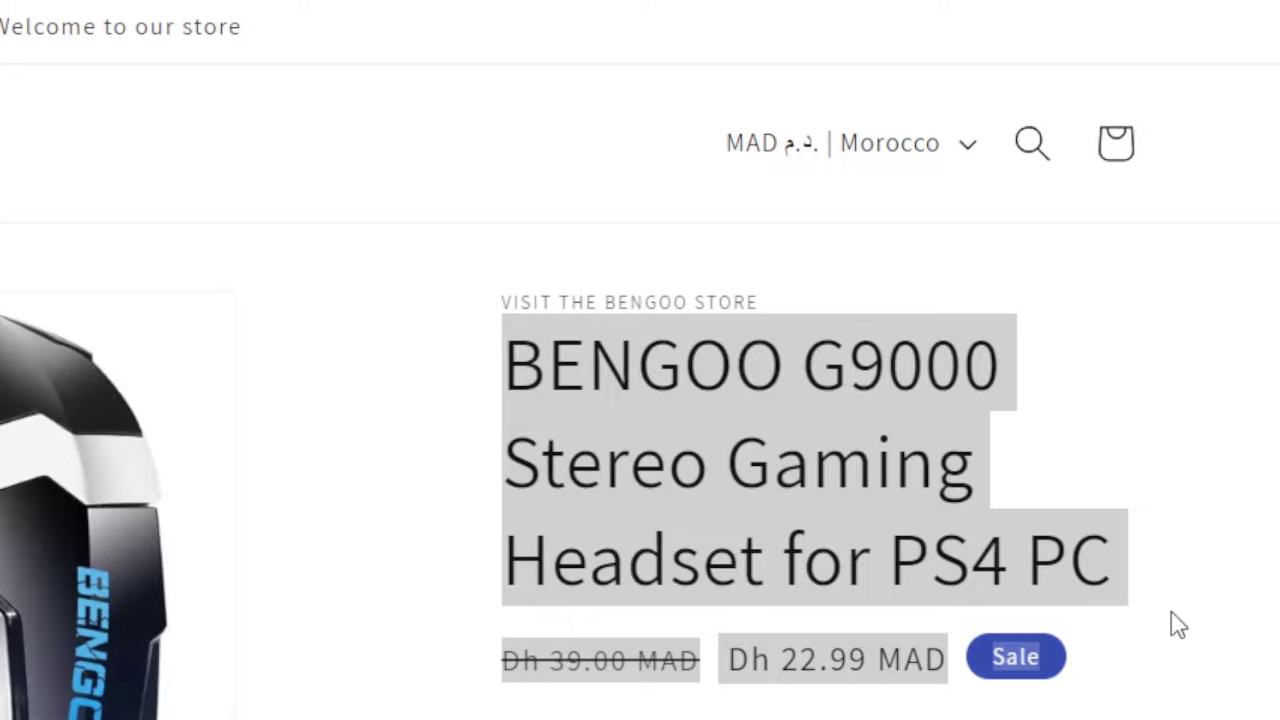
click(1178, 625)
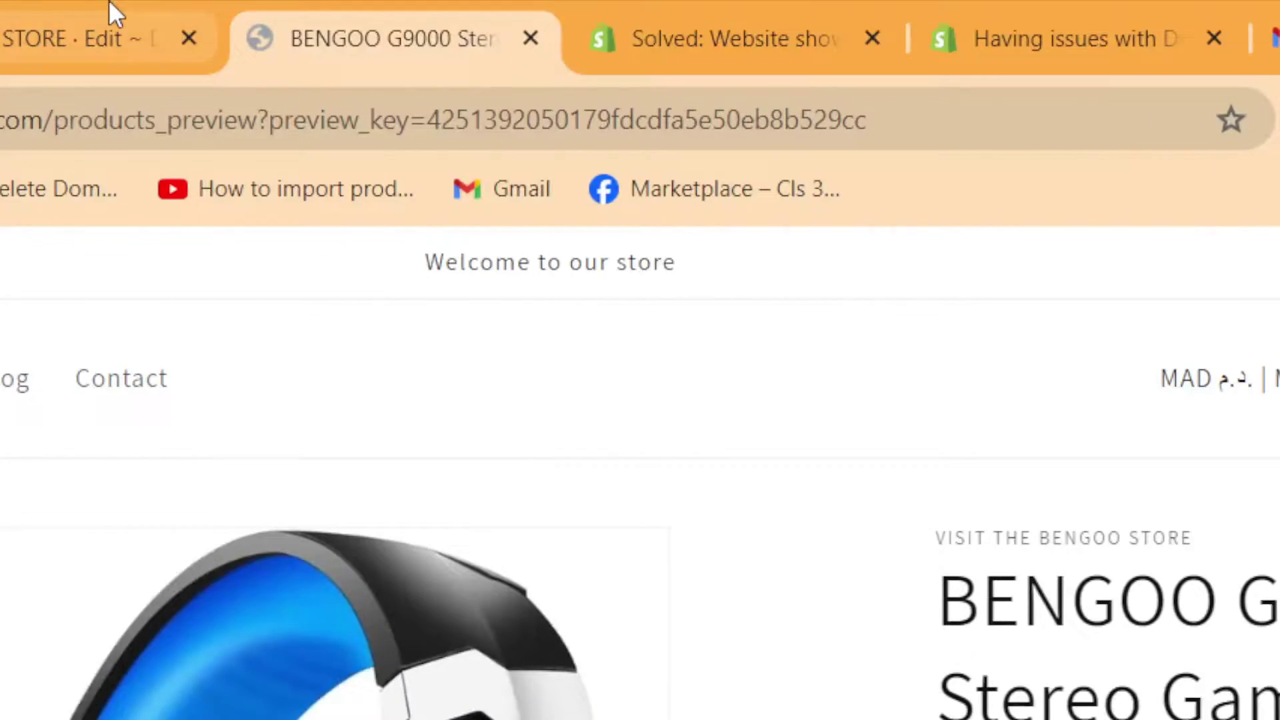
click(112, 9)
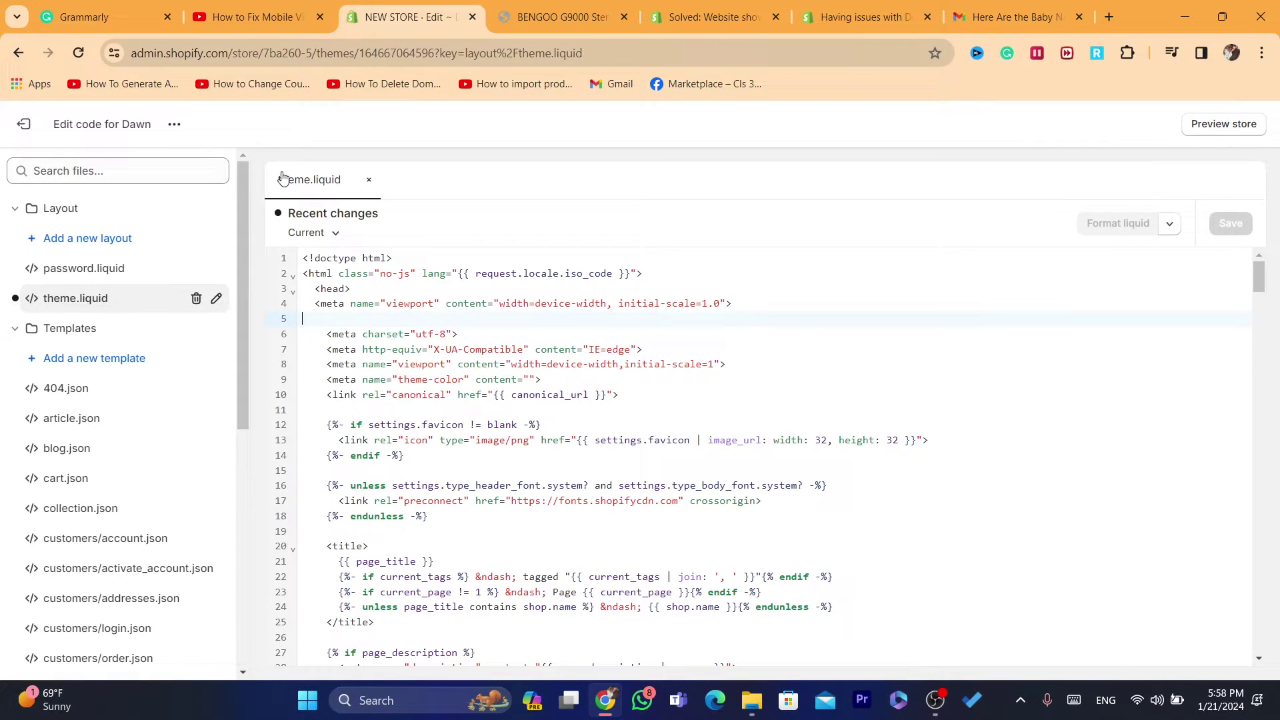
click(898, 5)
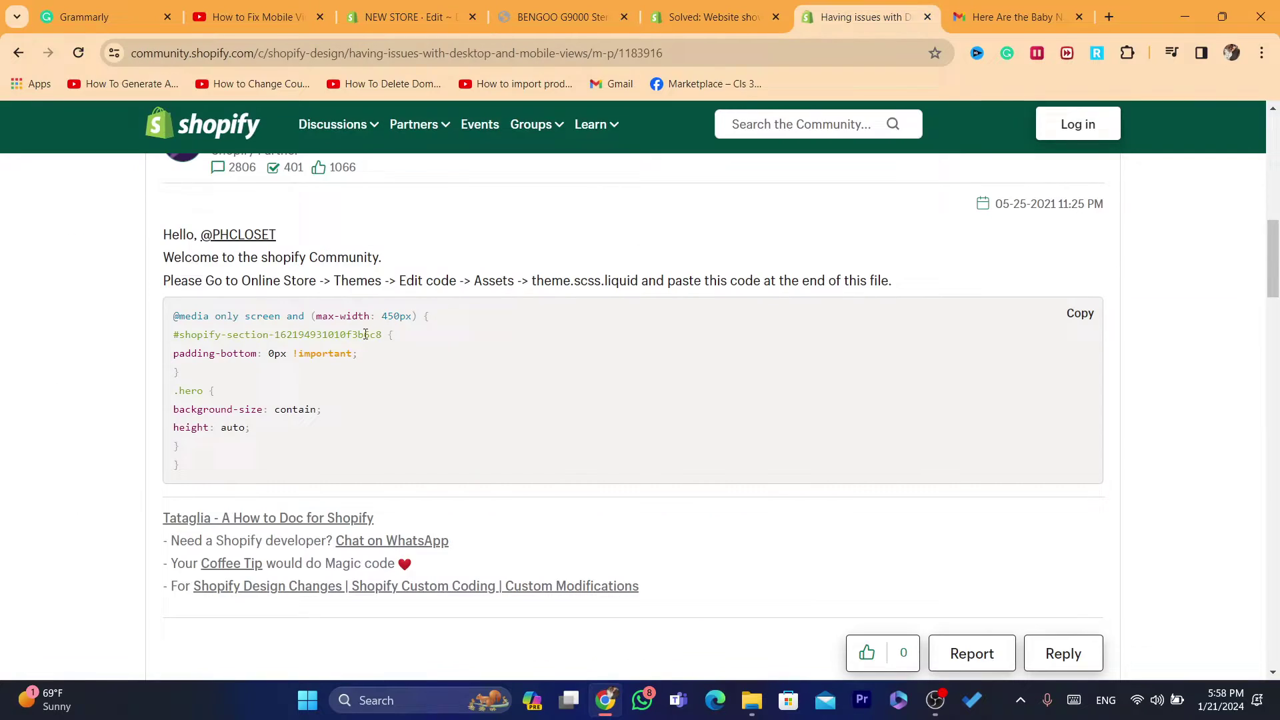
drag(175, 316, 297, 477)
click(408, 17)
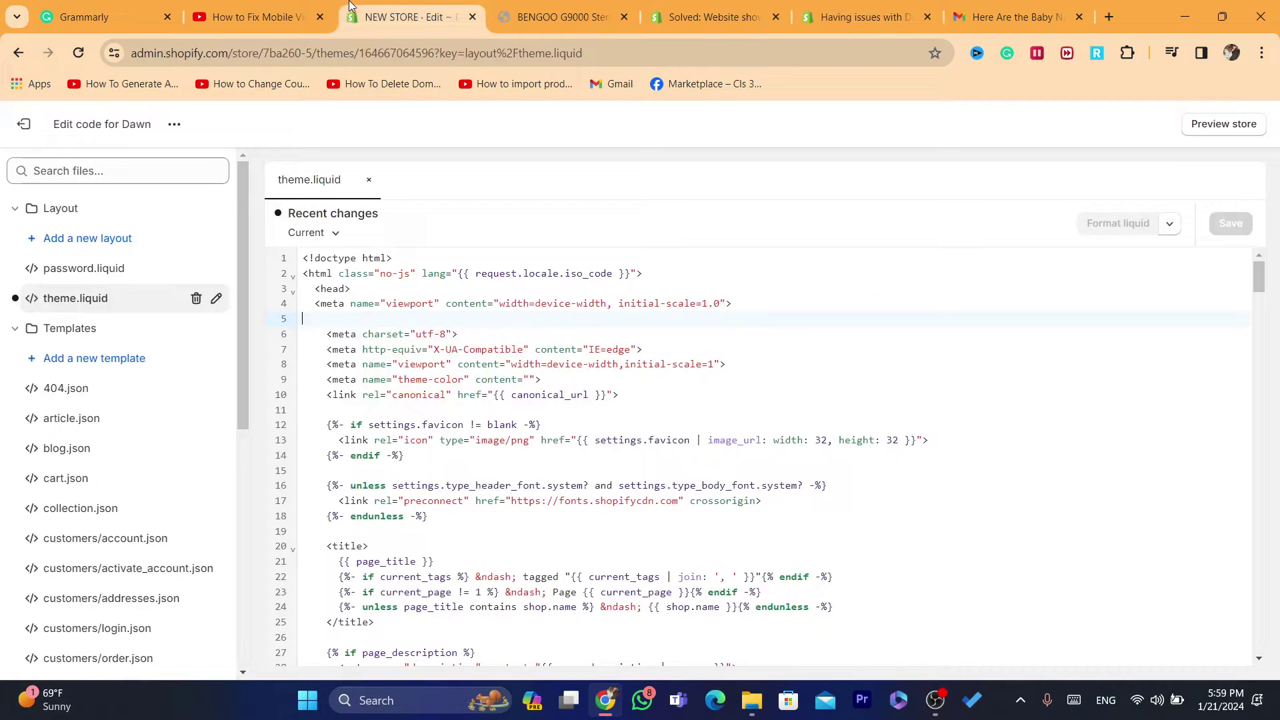
click(24, 124)
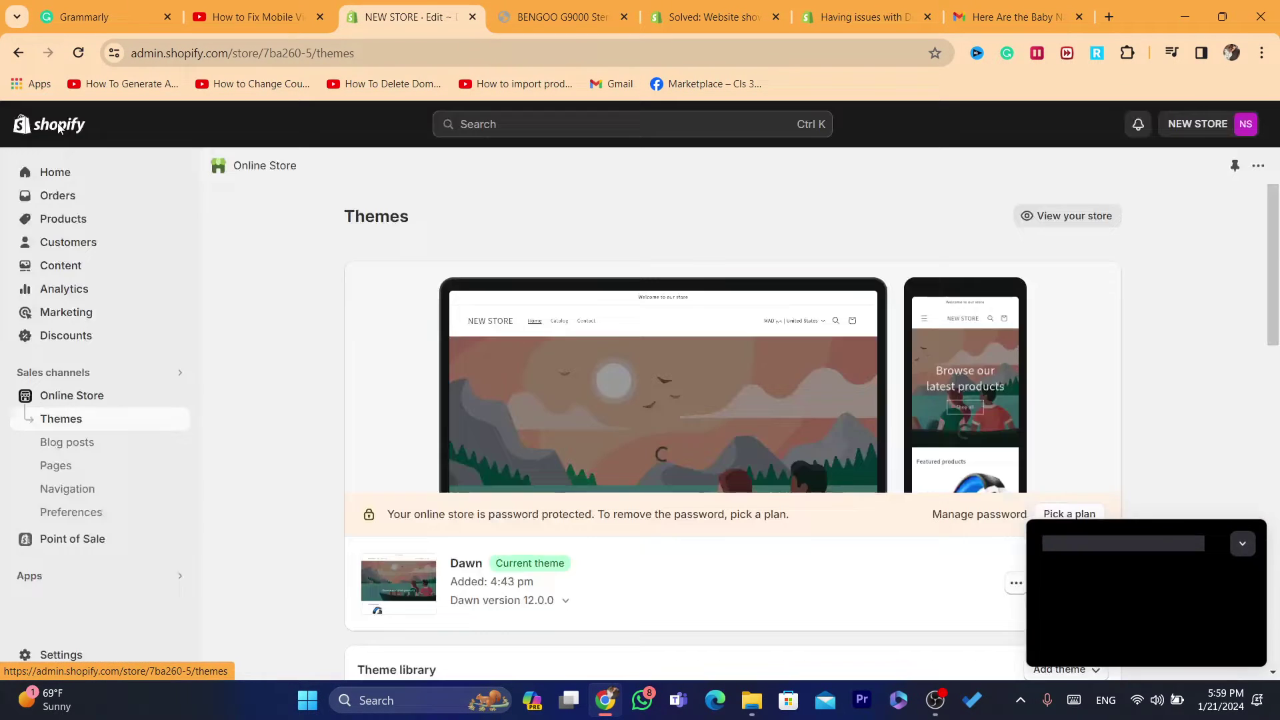
Open Dawn's code editor, search 'base', and open base.css from Assets
click(1242, 539)
click(1014, 583)
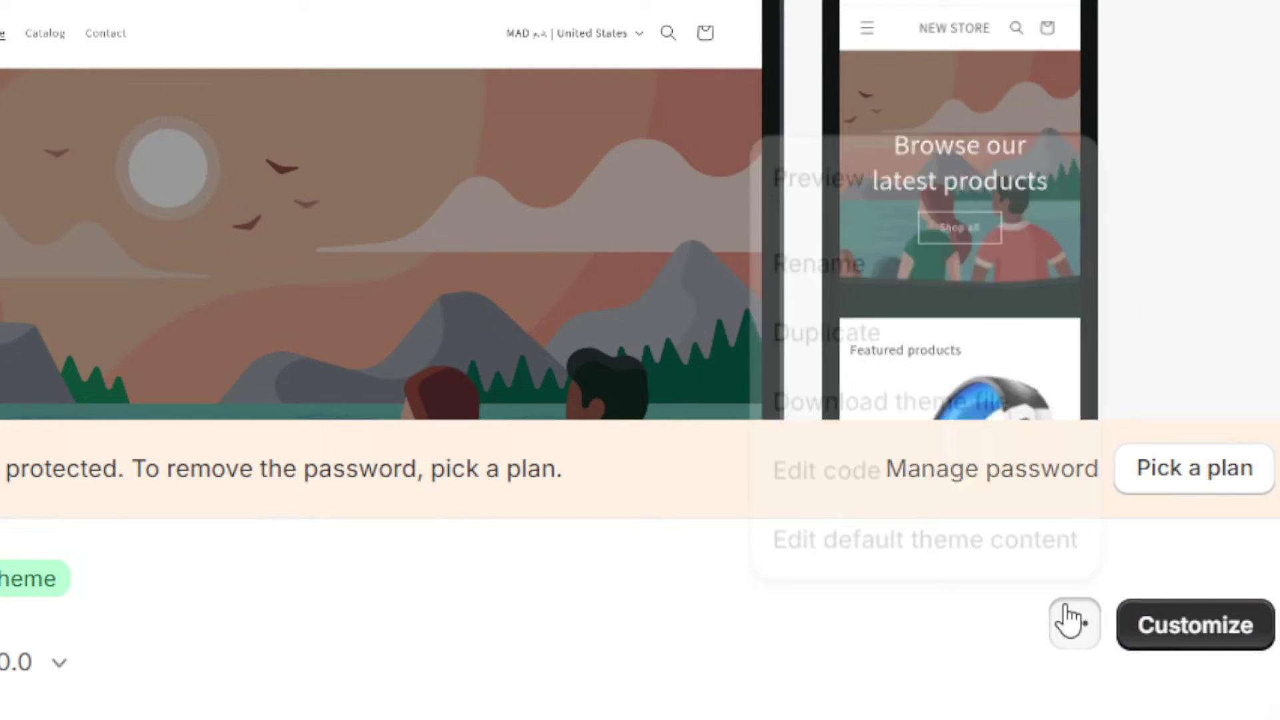
click(833, 472)
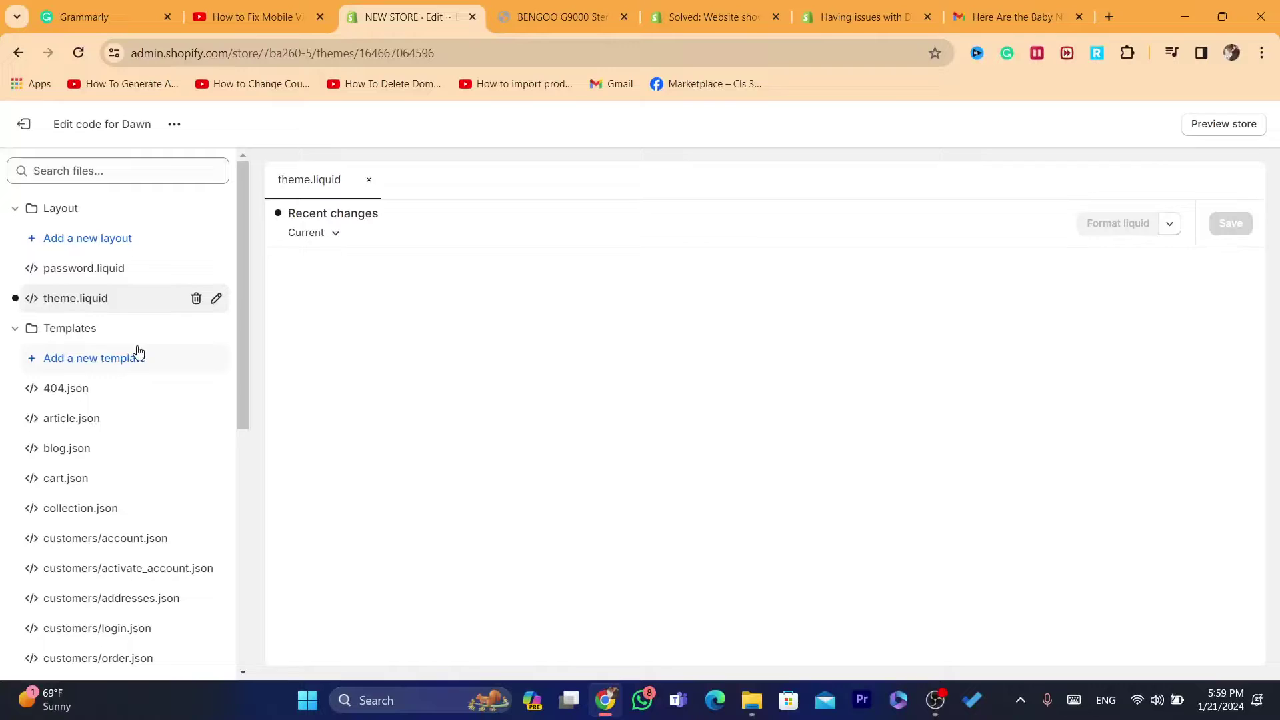
click(91, 174)
text(v)
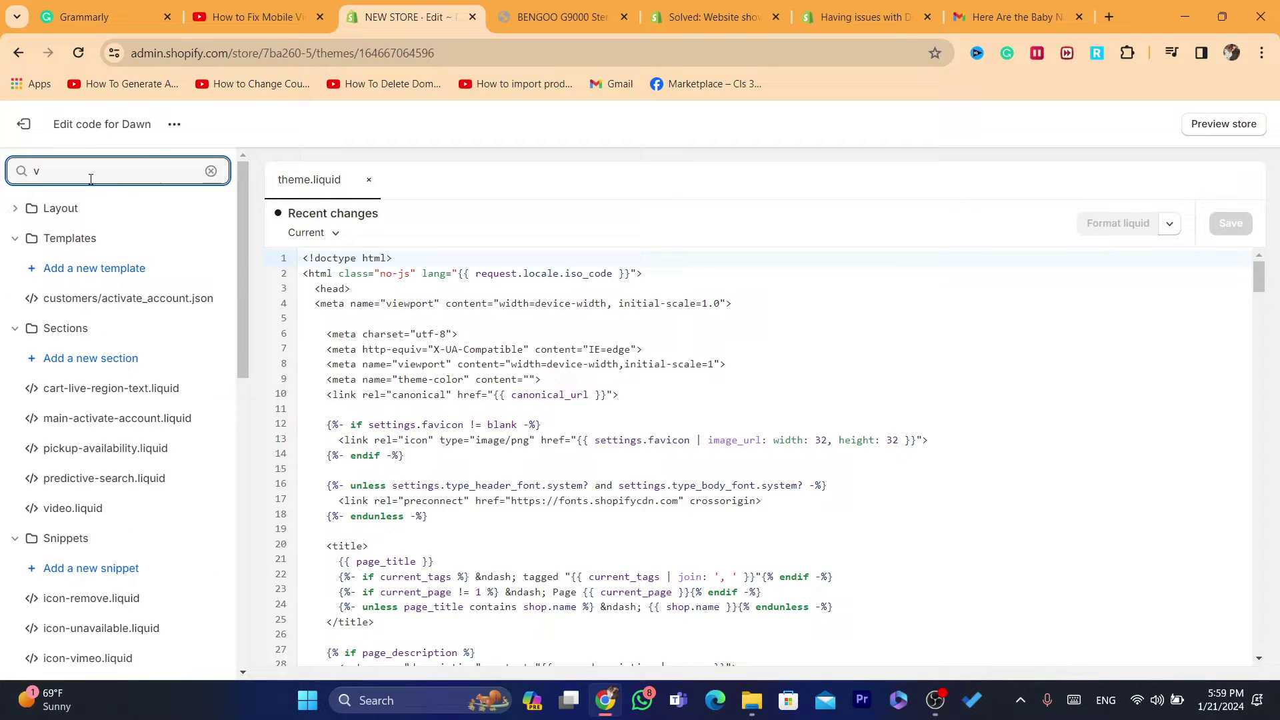
key(BackSpace)
text(base.css)
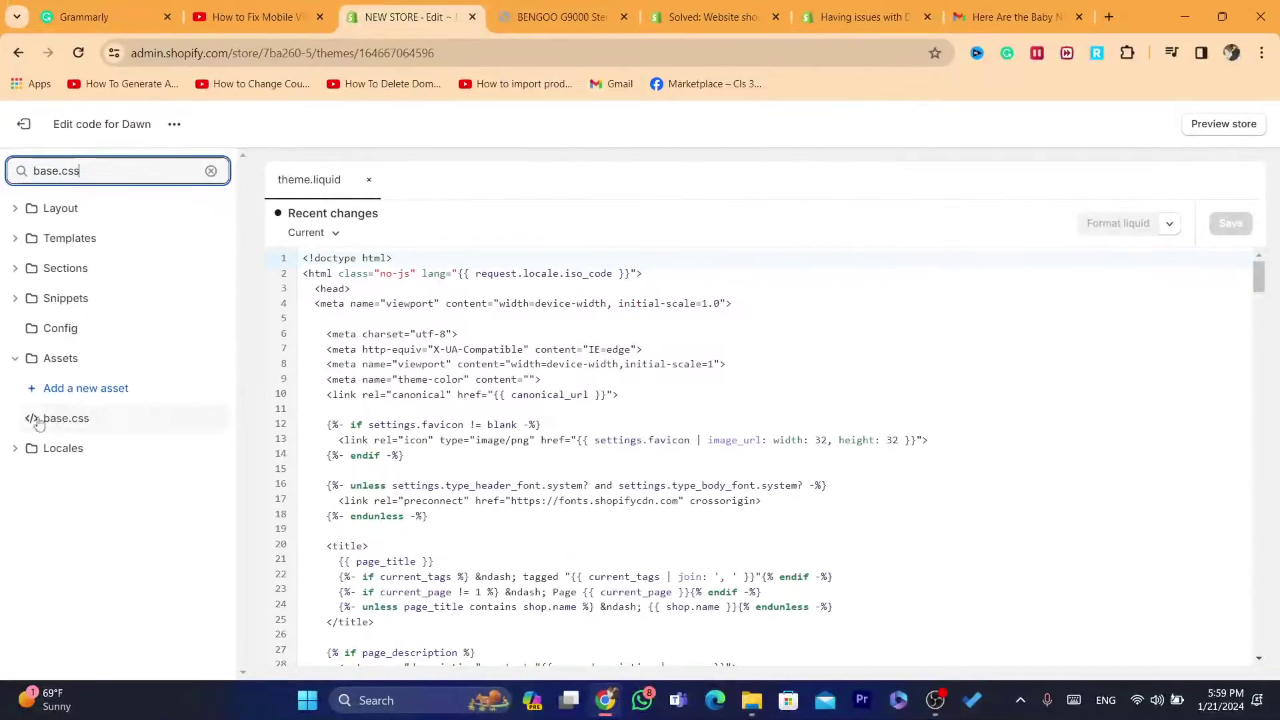
click(54, 420)
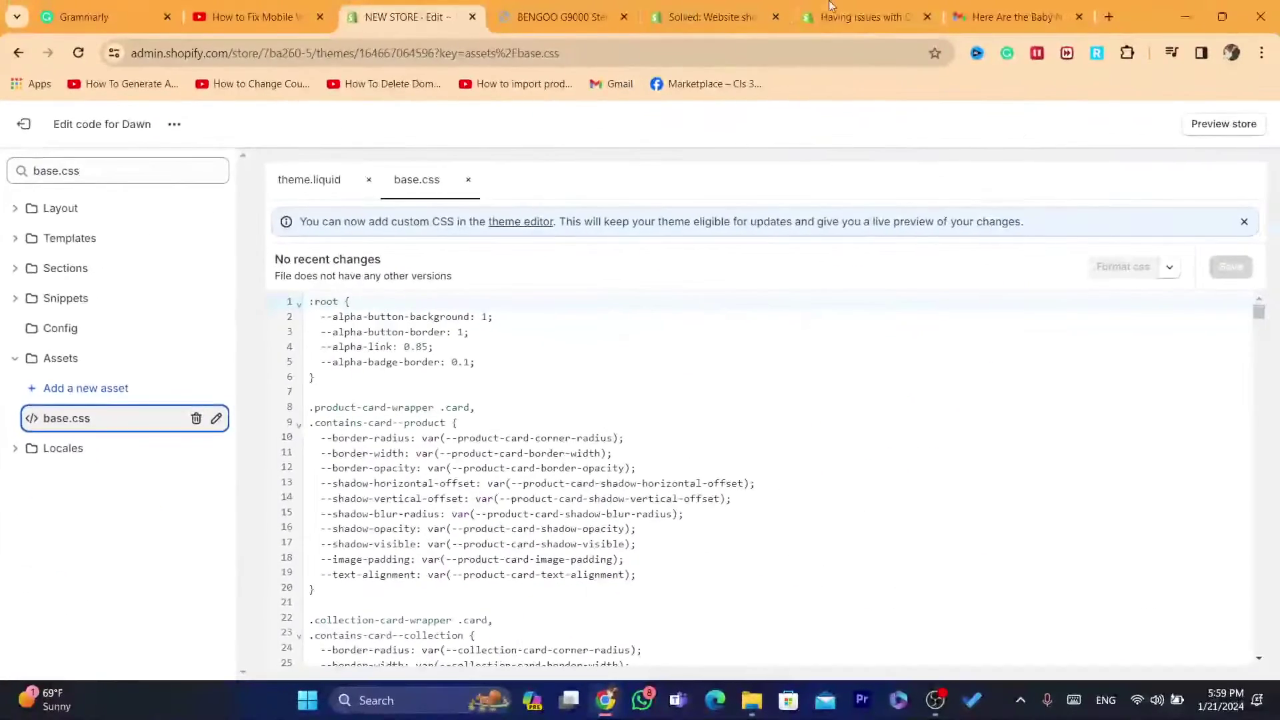
click(860, 16)
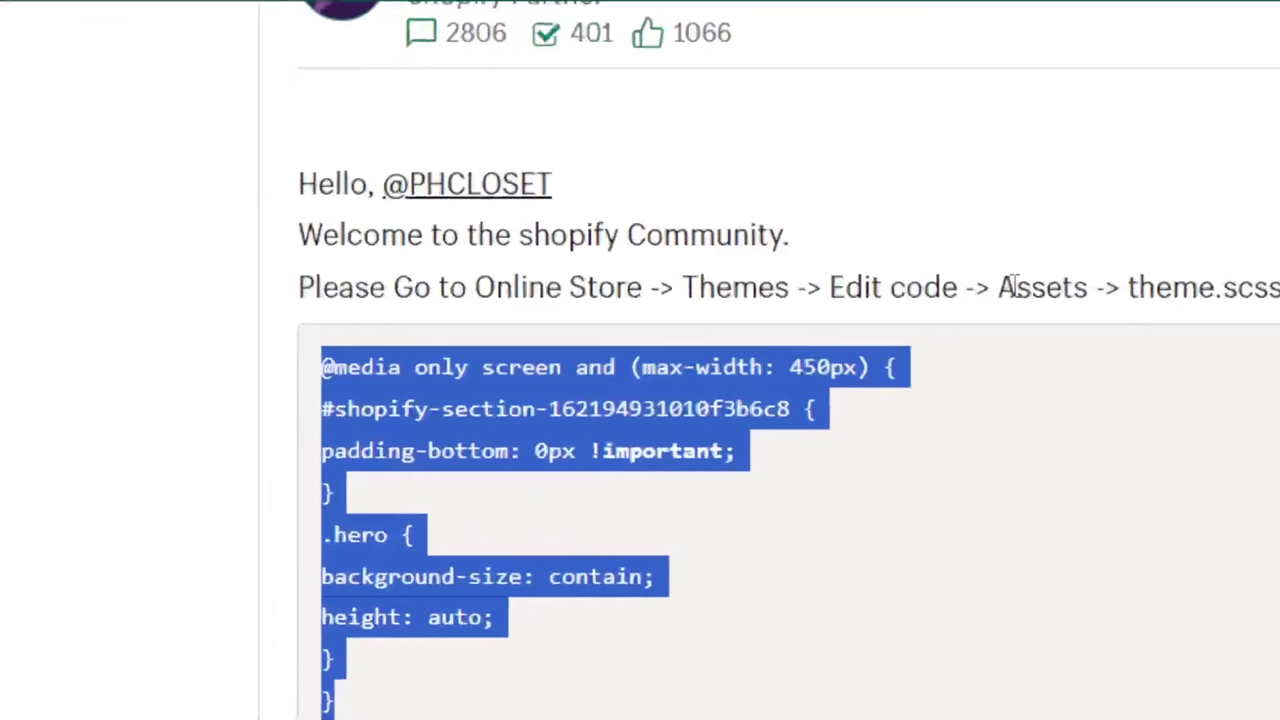
drag(1137, 293, 1232, 300)
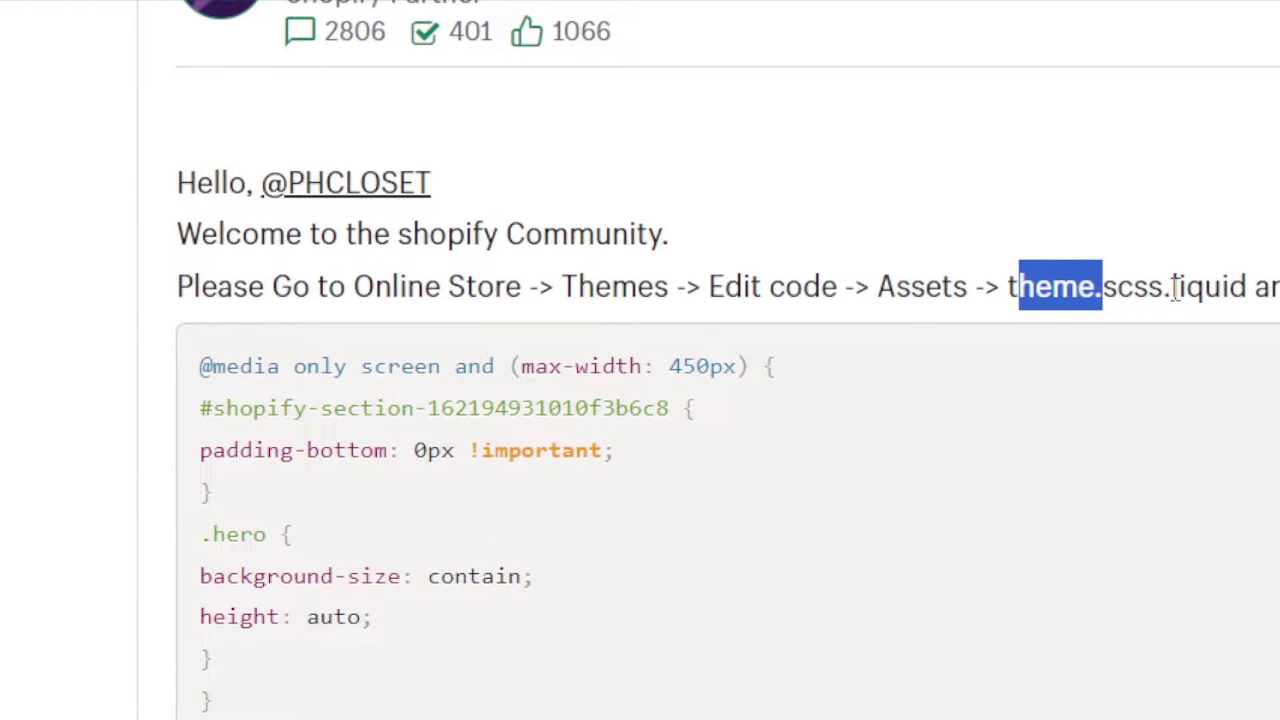
double_click(1015, 292)
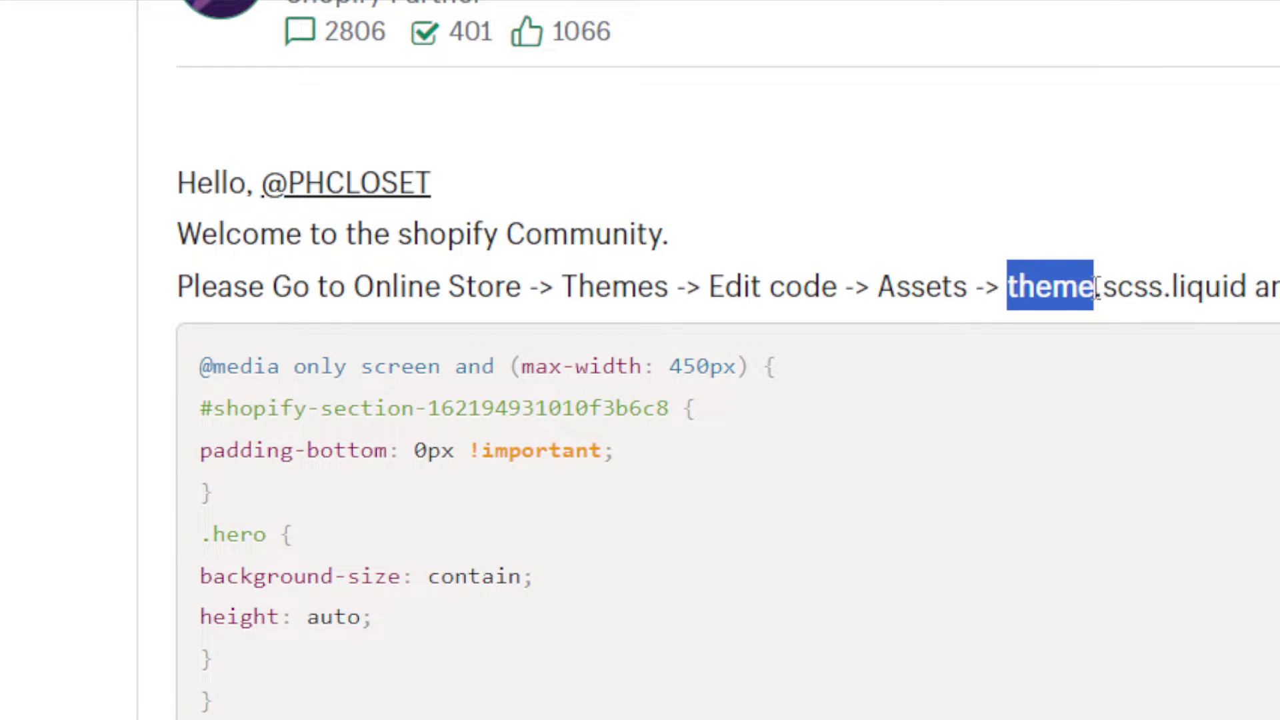
drag(1015, 292, 1131, 285)
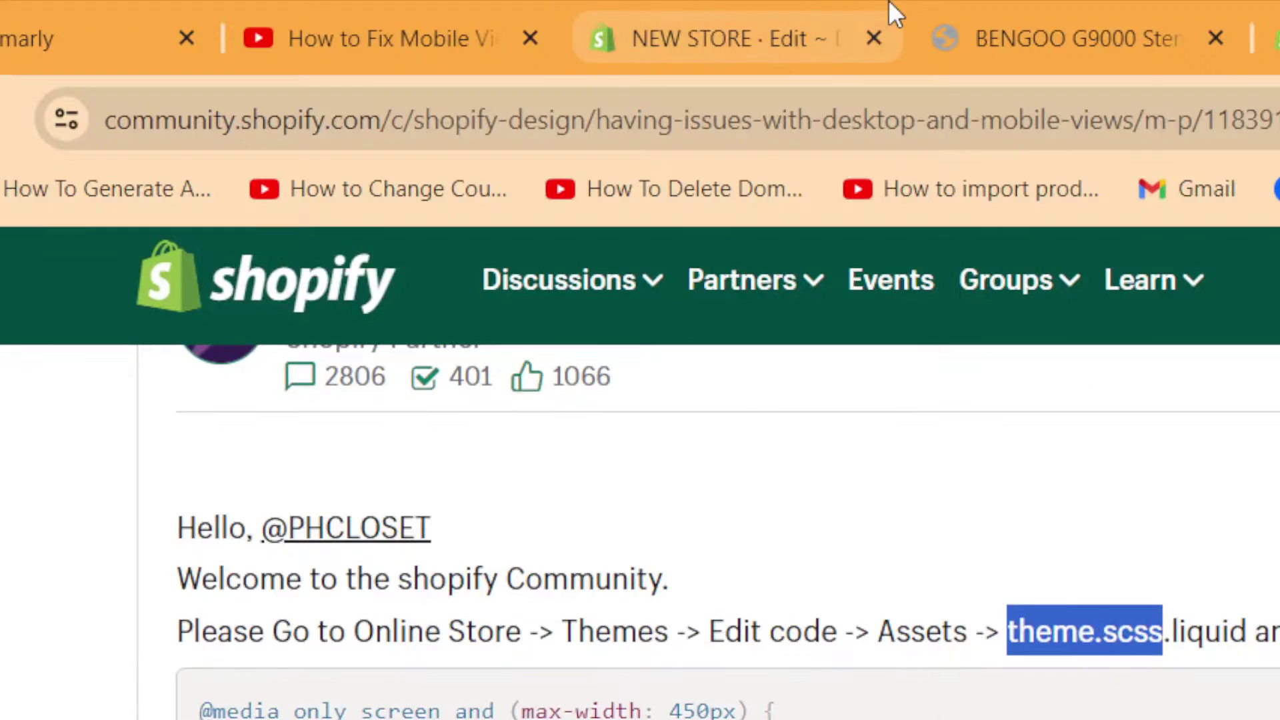
click(867, 39)
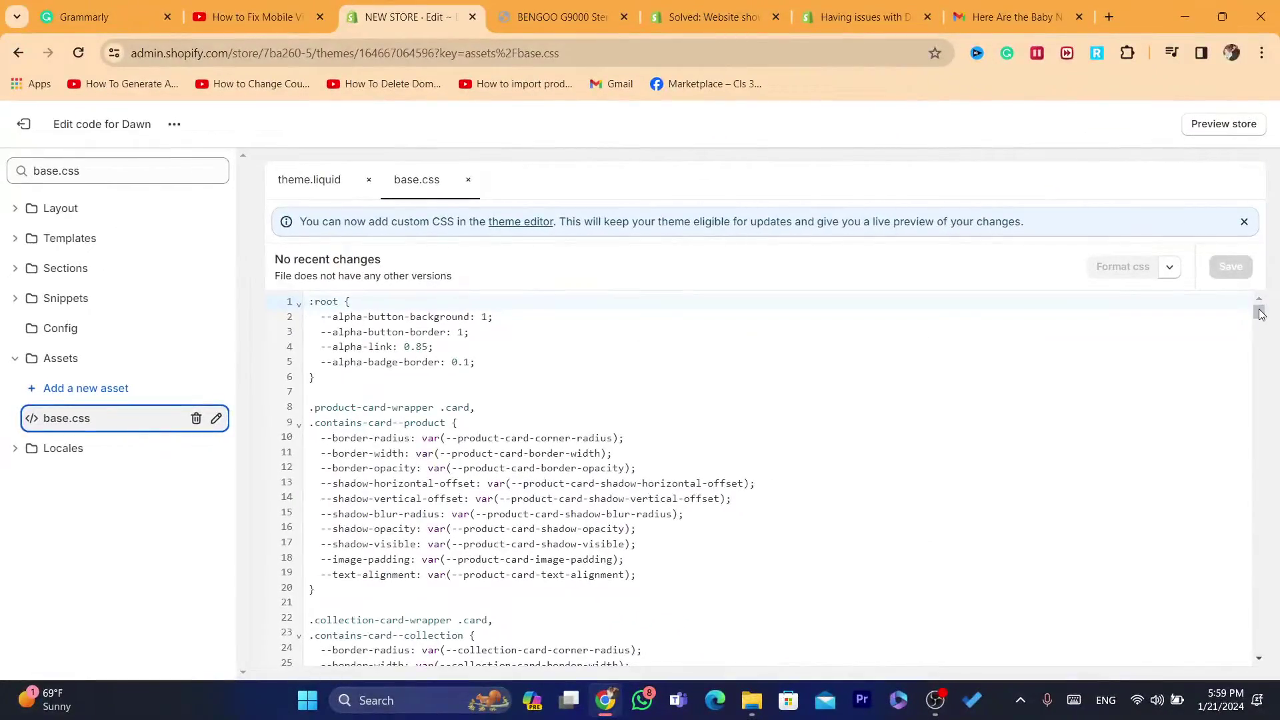
Paste the max-width 450px media query at the end of base.css and save
drag(1260, 314, 1266, 665)
click(381, 638)
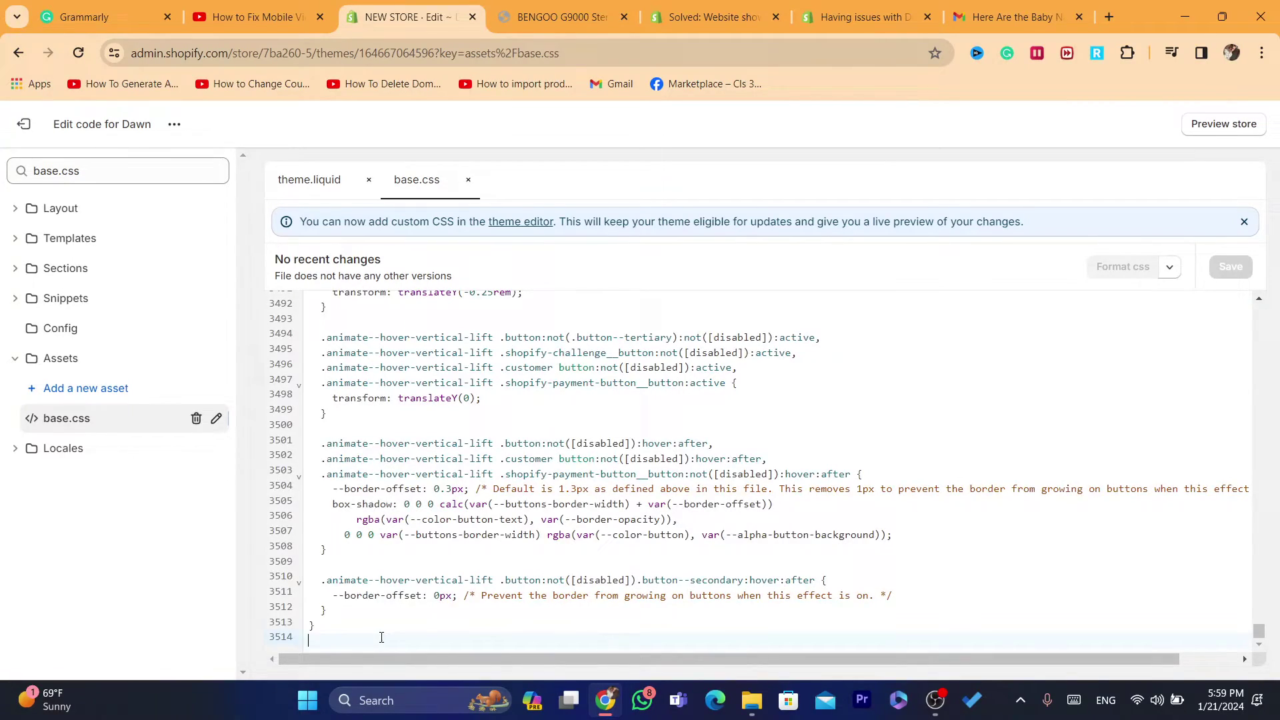
key(ctrl+v)
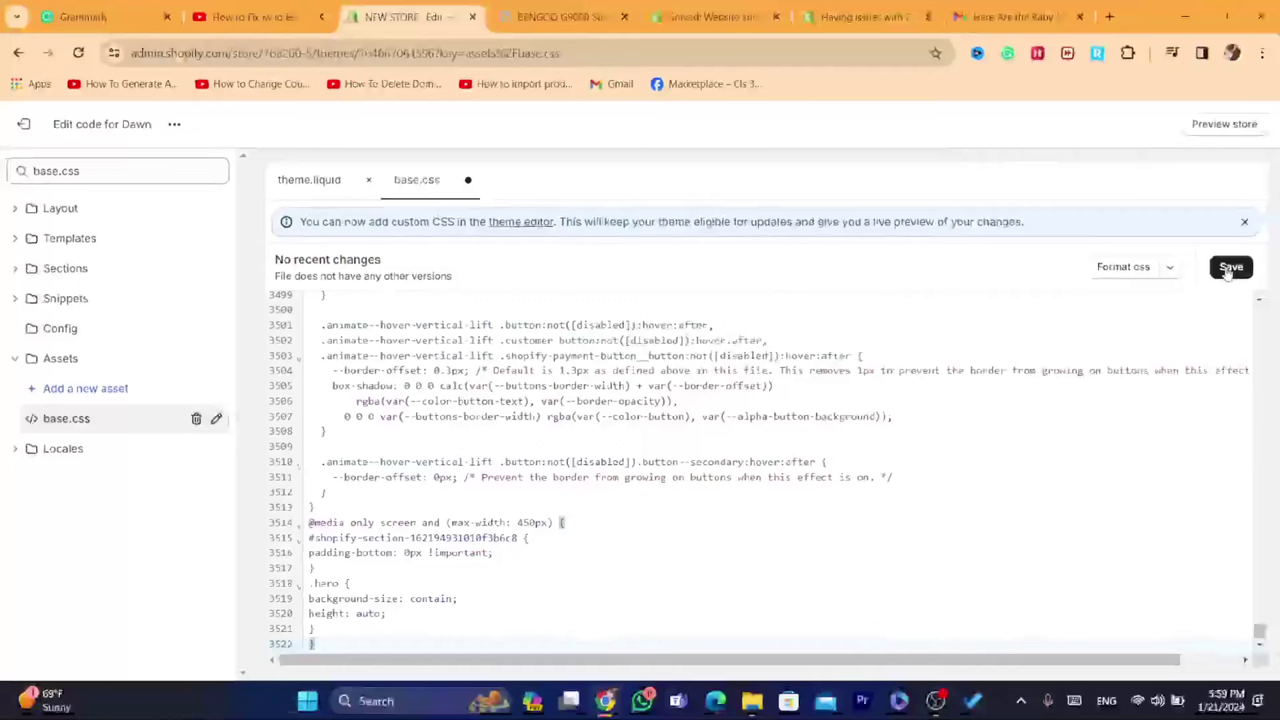
click(1231, 266)
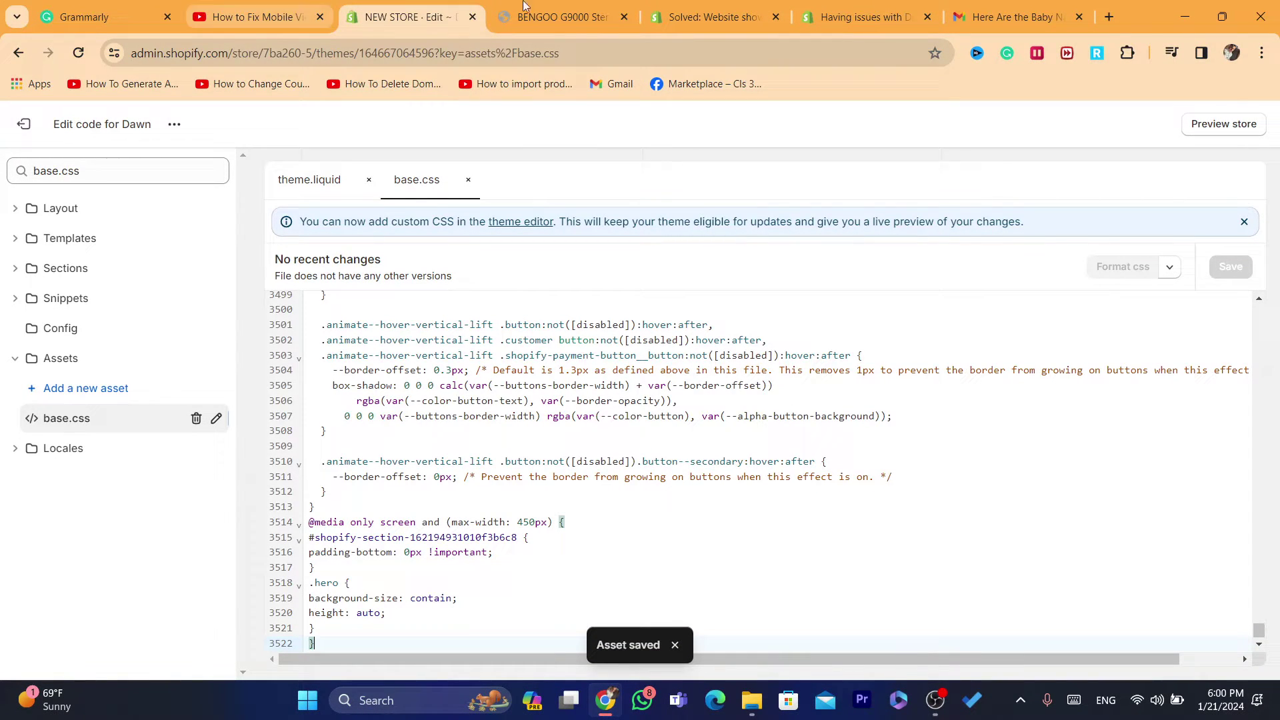
Return to Themes, launch Customize on Dawn, and switch the preview to mobile
click(16, 52)
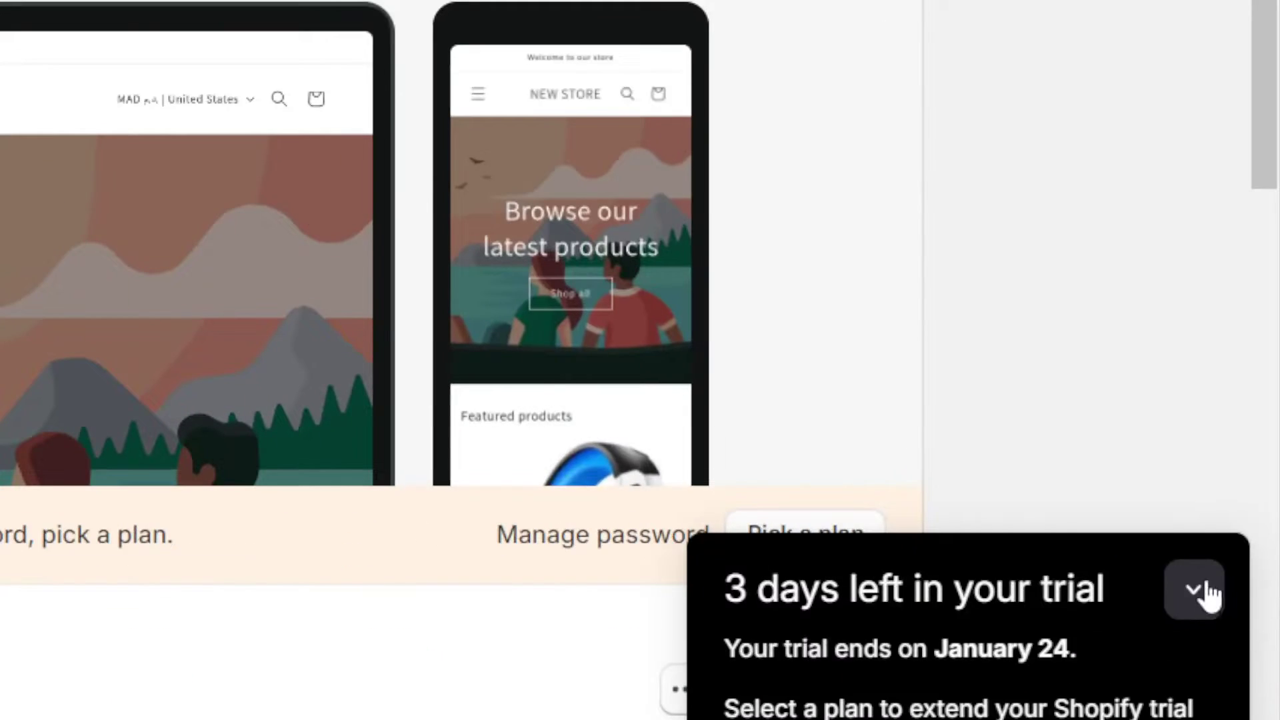
click(1206, 588)
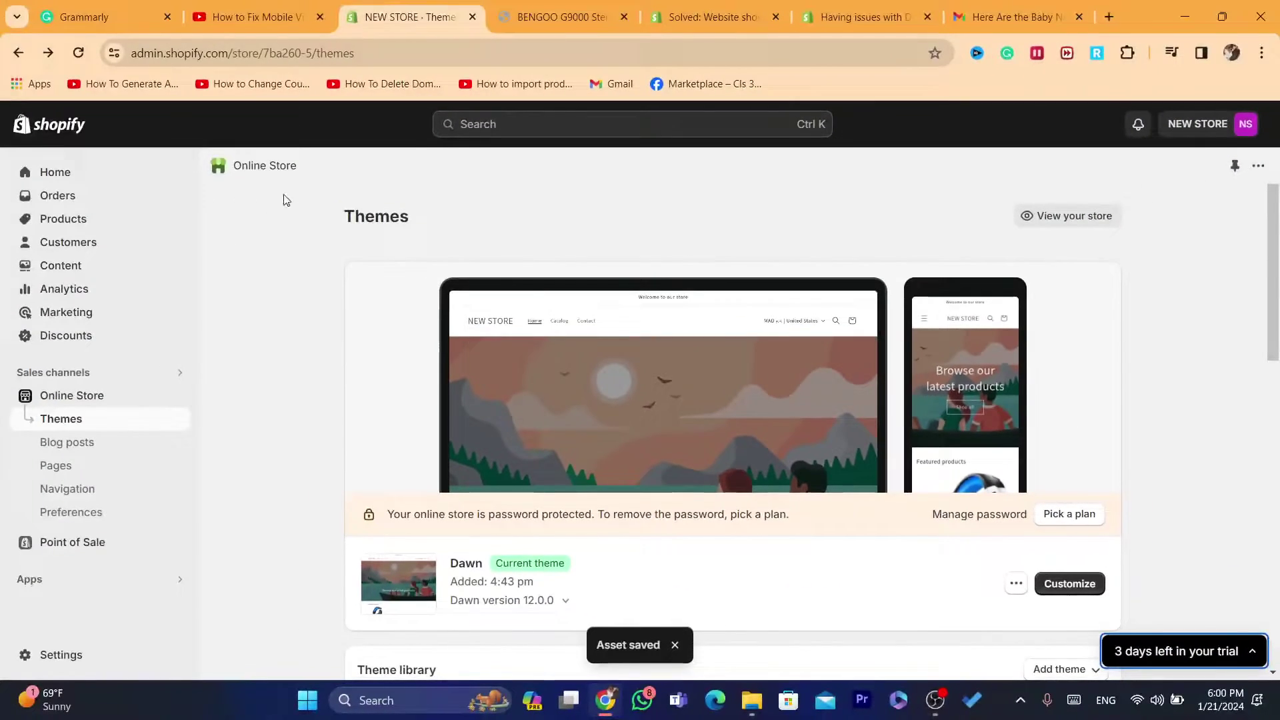
click(450, 570)
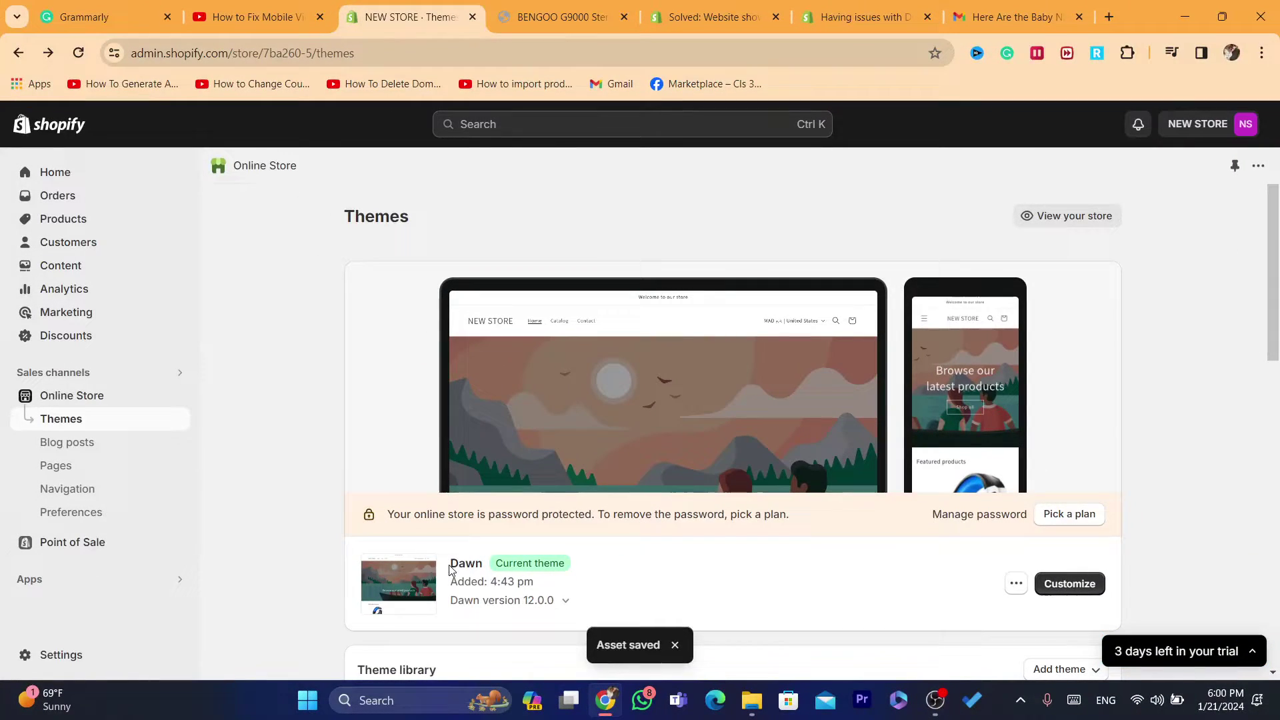
drag(451, 570, 487, 567)
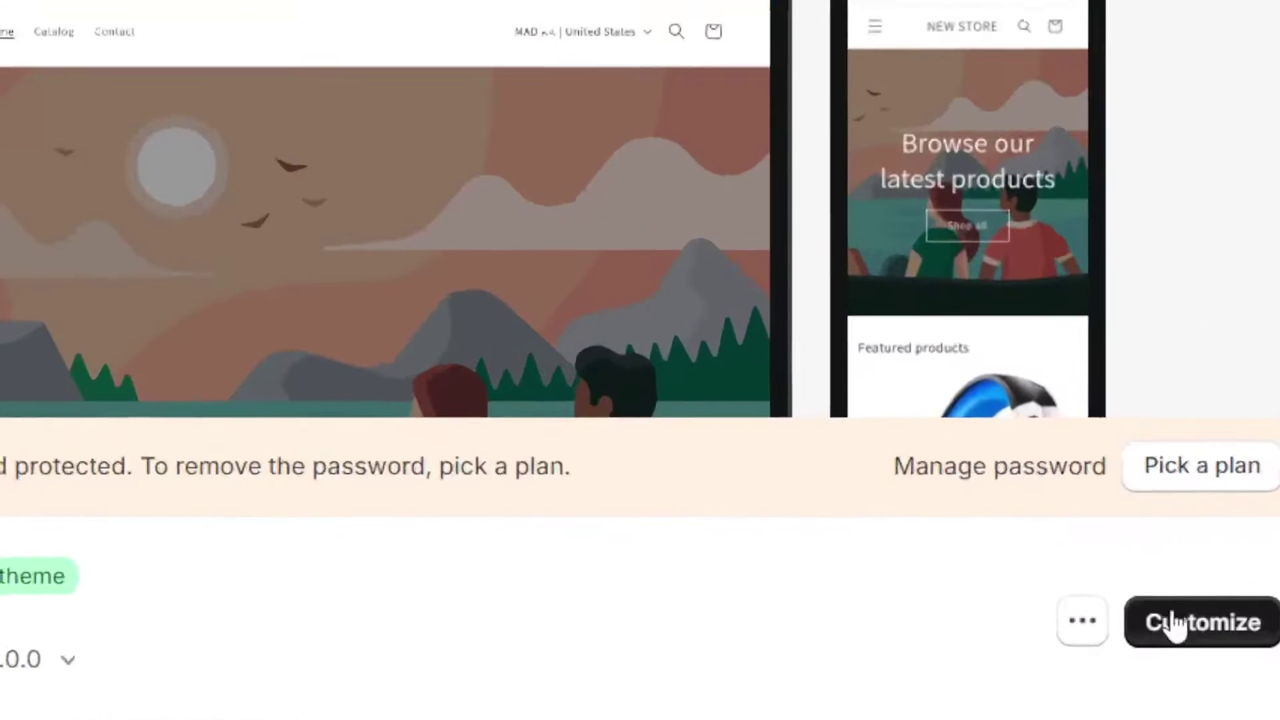
click(1169, 625)
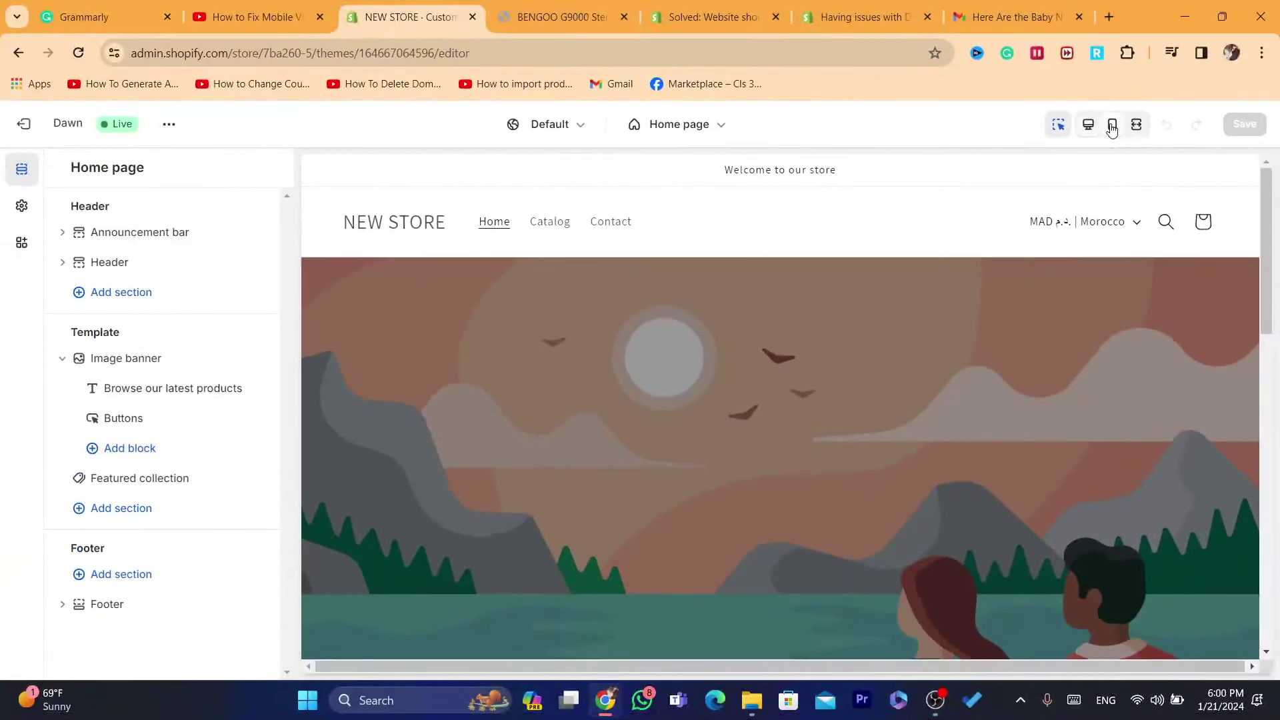
click(1112, 127)
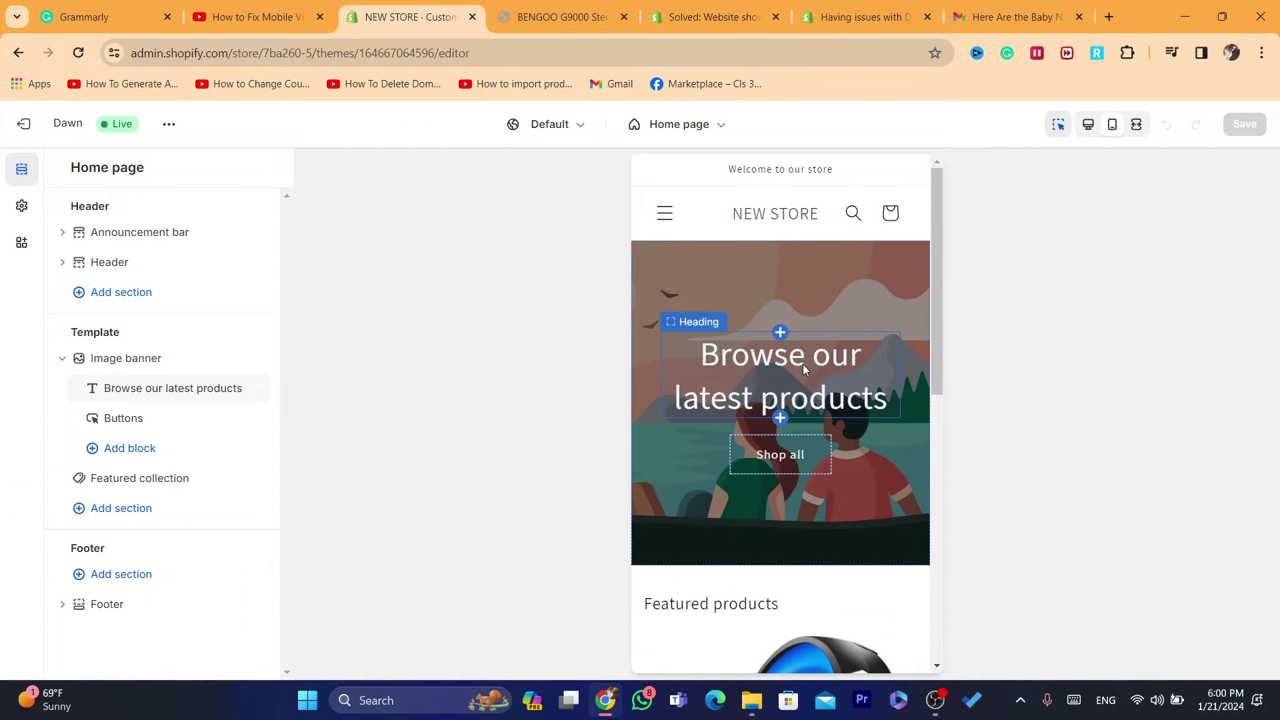
Move the banner heading below the Shop all button and set its size to Small
click(772, 357)
click(742, 331)
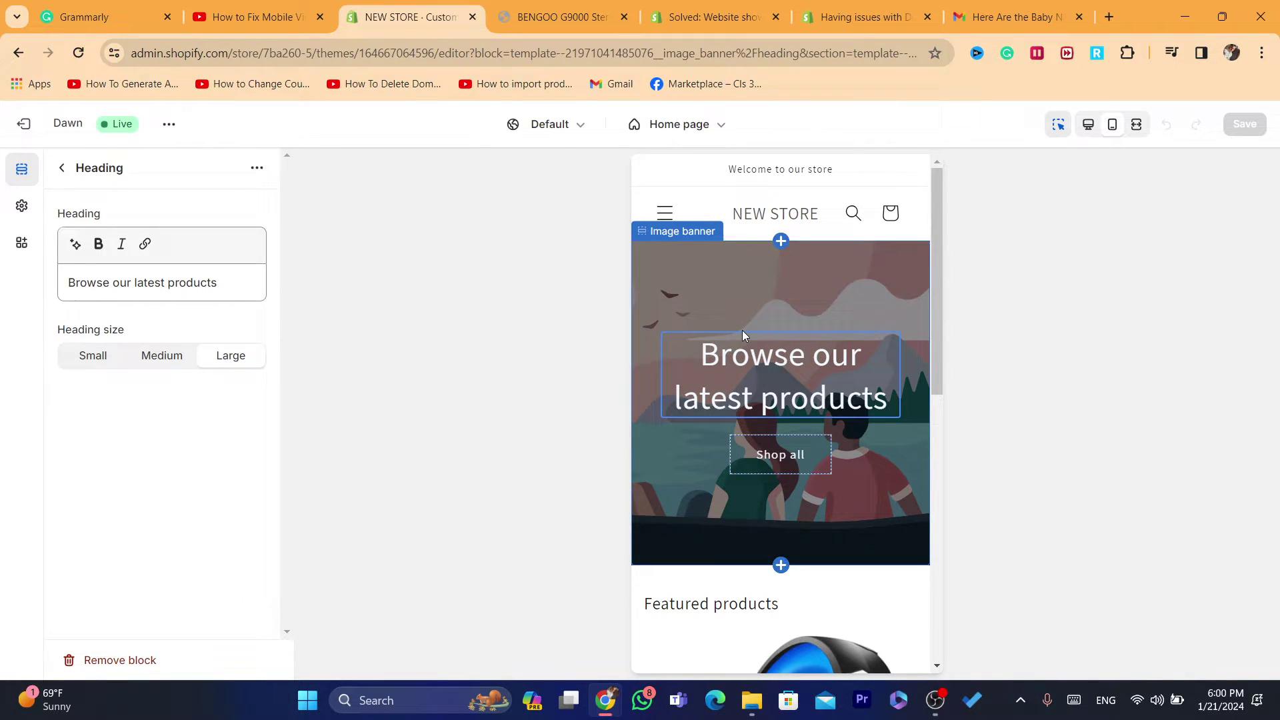
click(763, 355)
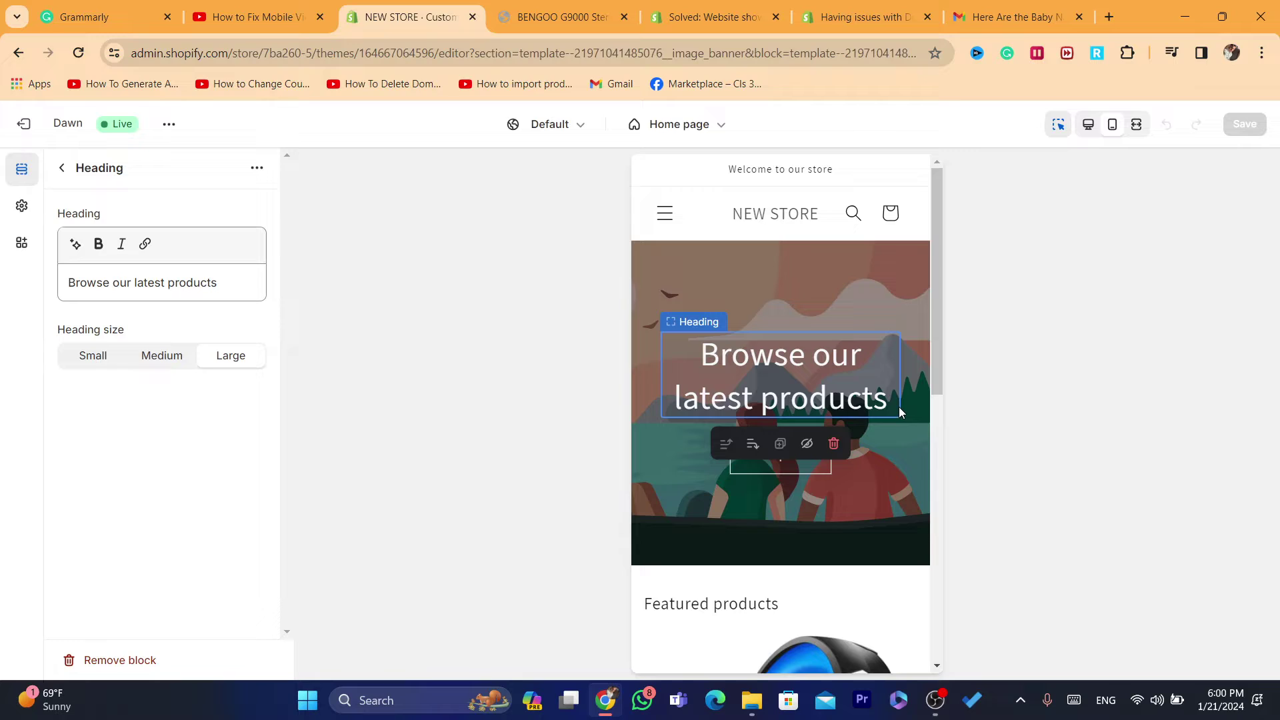
click(657, 356)
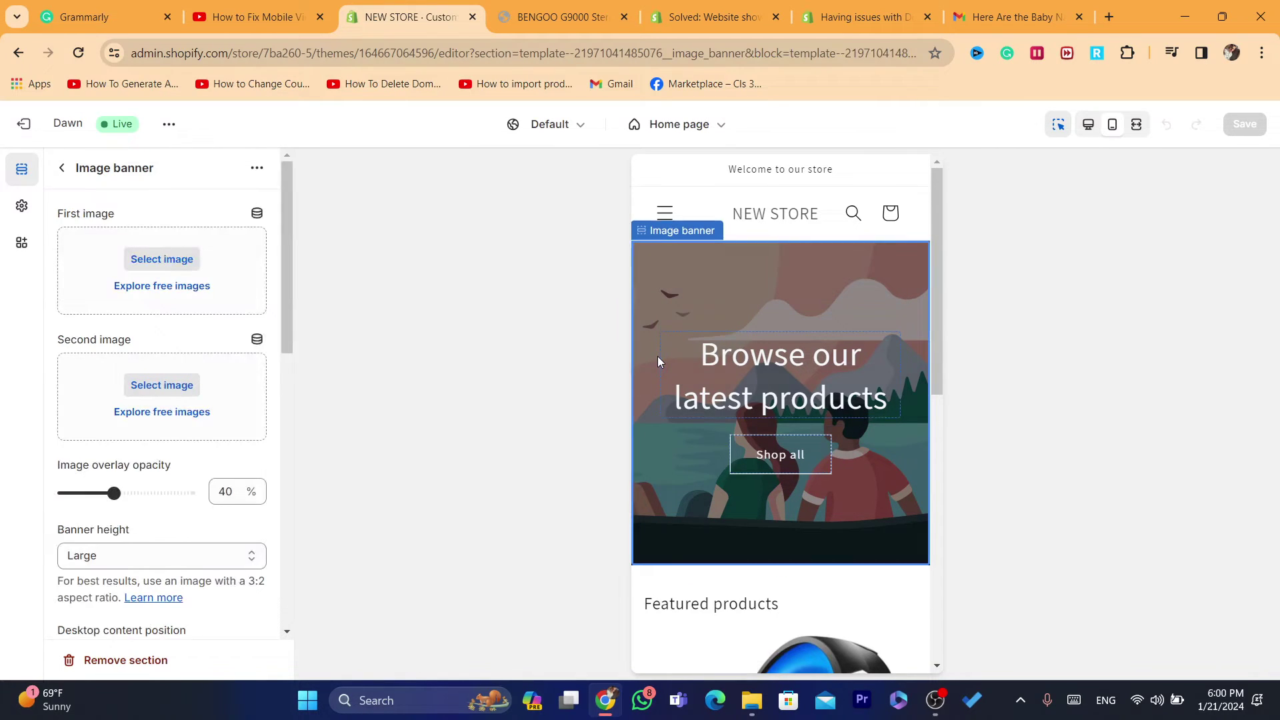
click(674, 337)
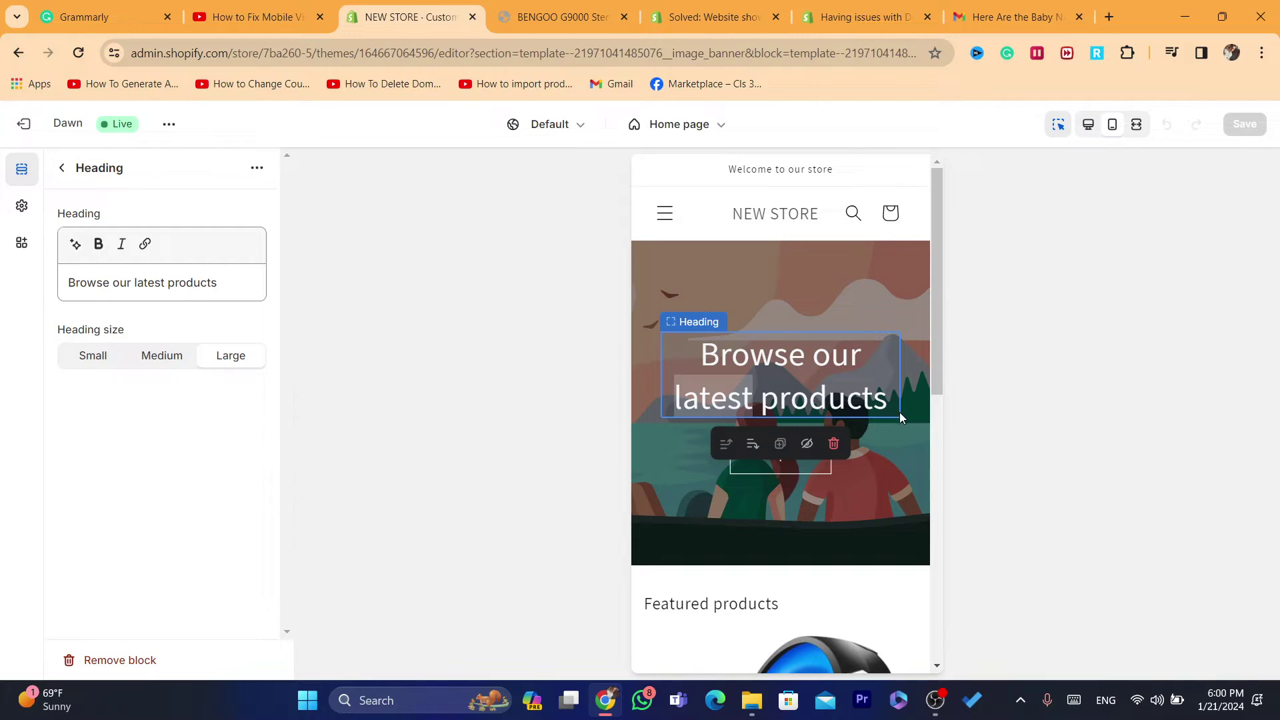
click(746, 445)
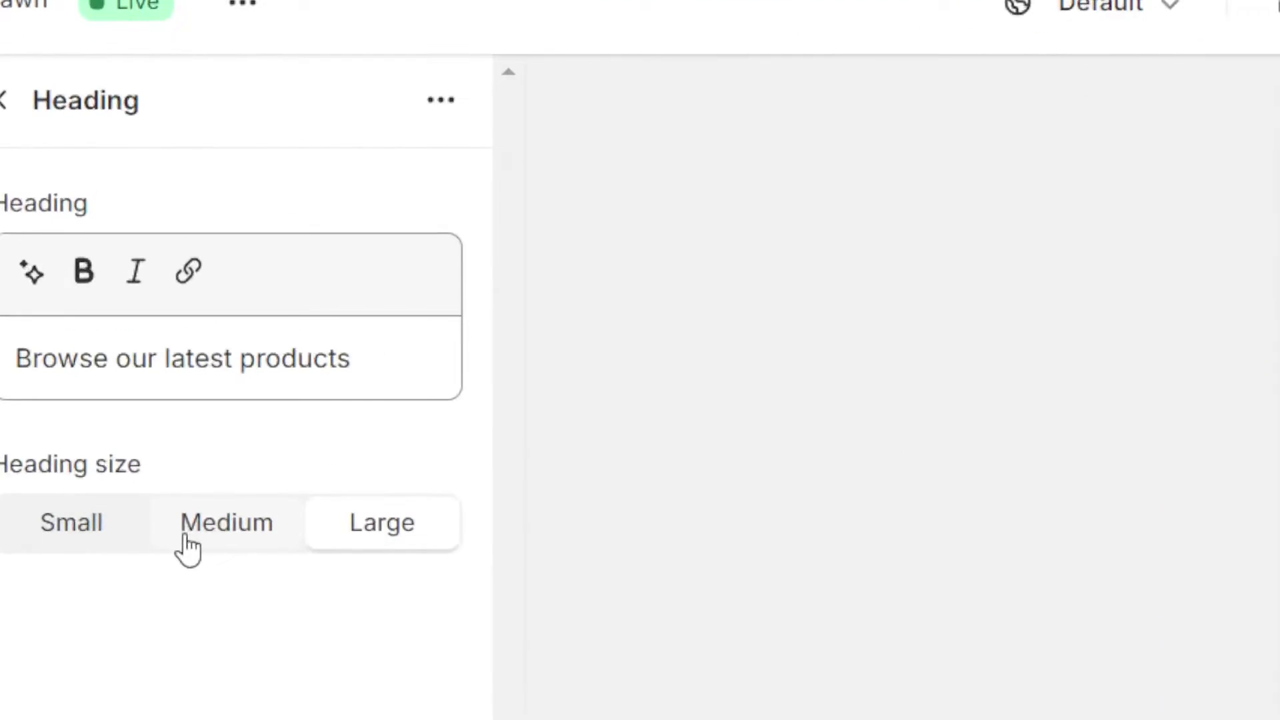
click(142, 365)
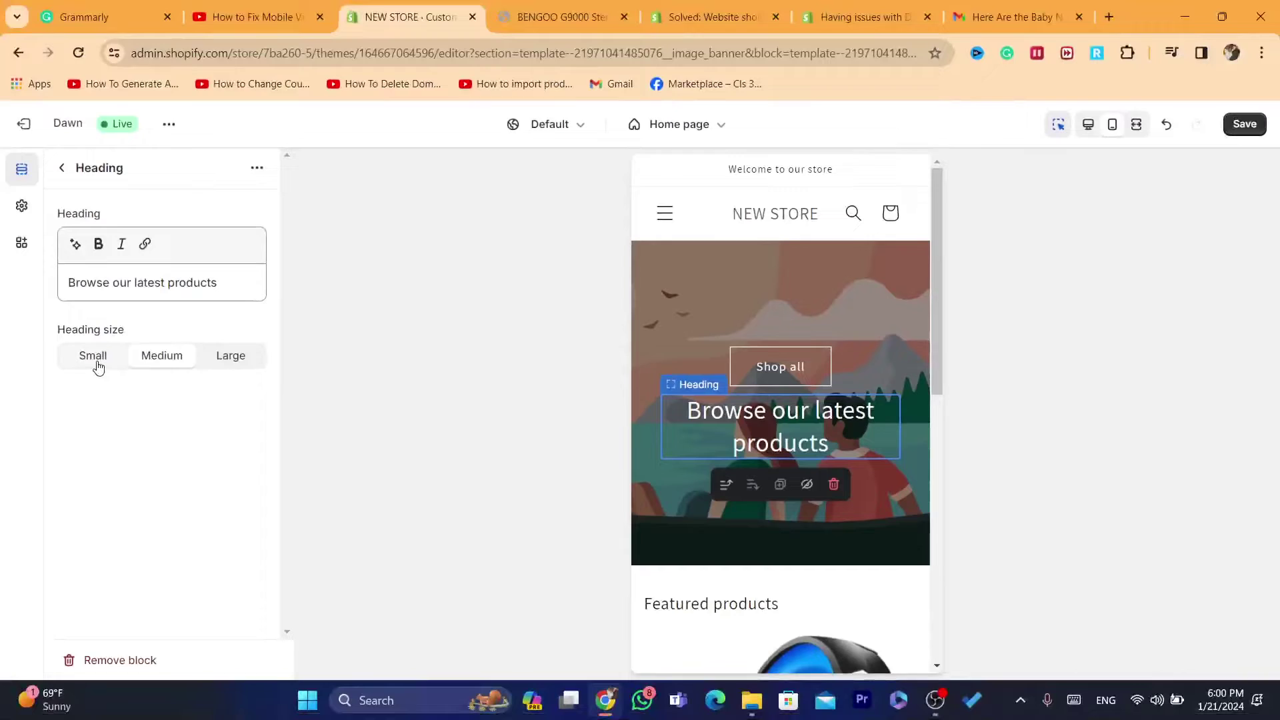
click(109, 545)
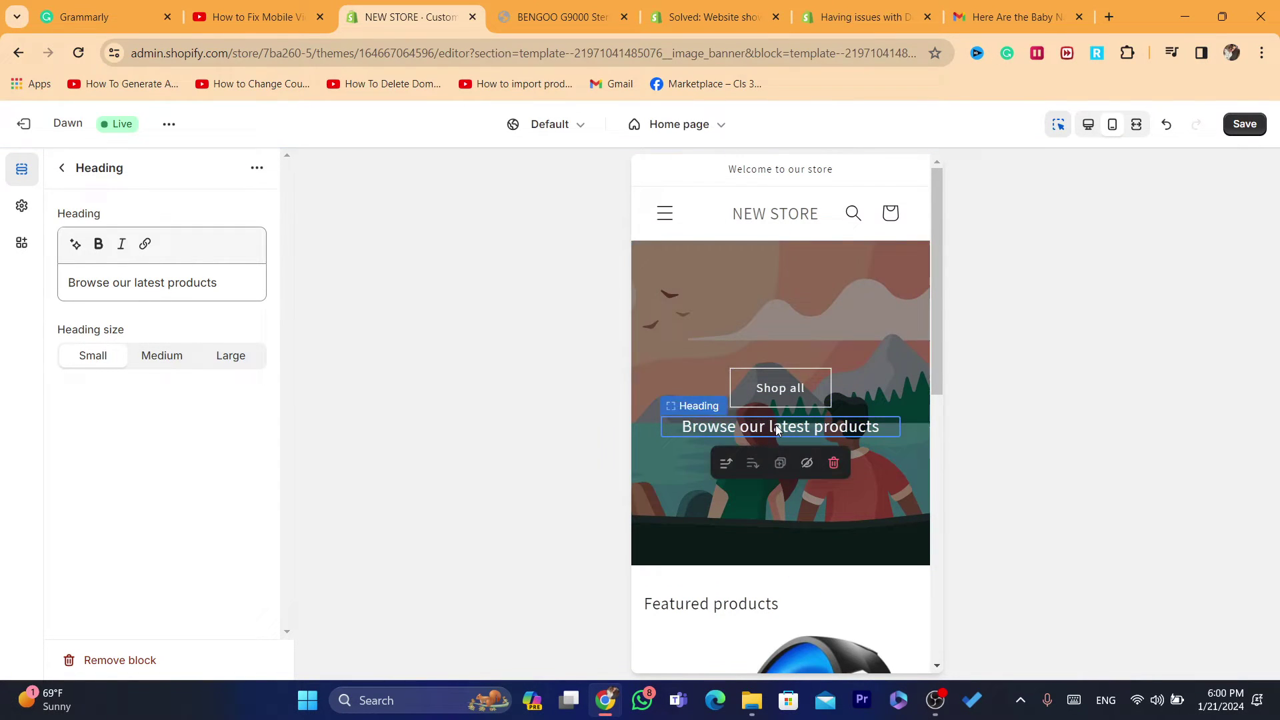
Inspect the Buttons block's label fields for the 'Shop all' button
click(768, 383)
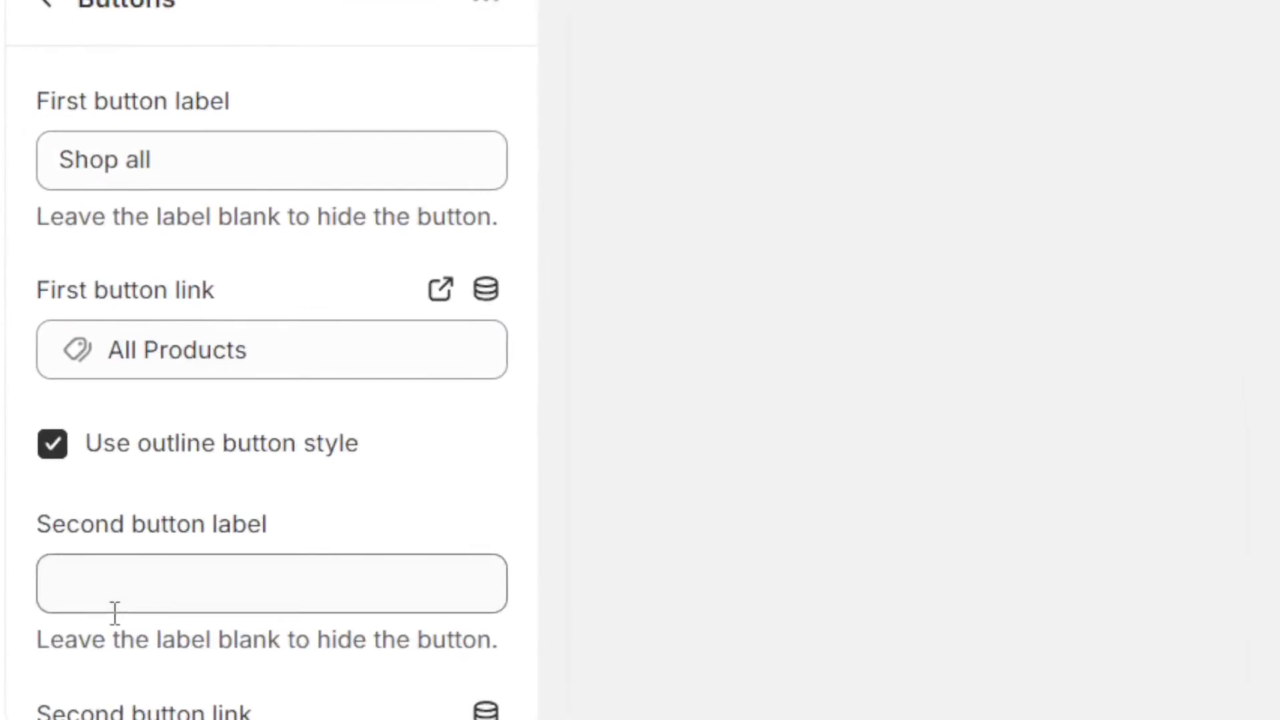
click(93, 434)
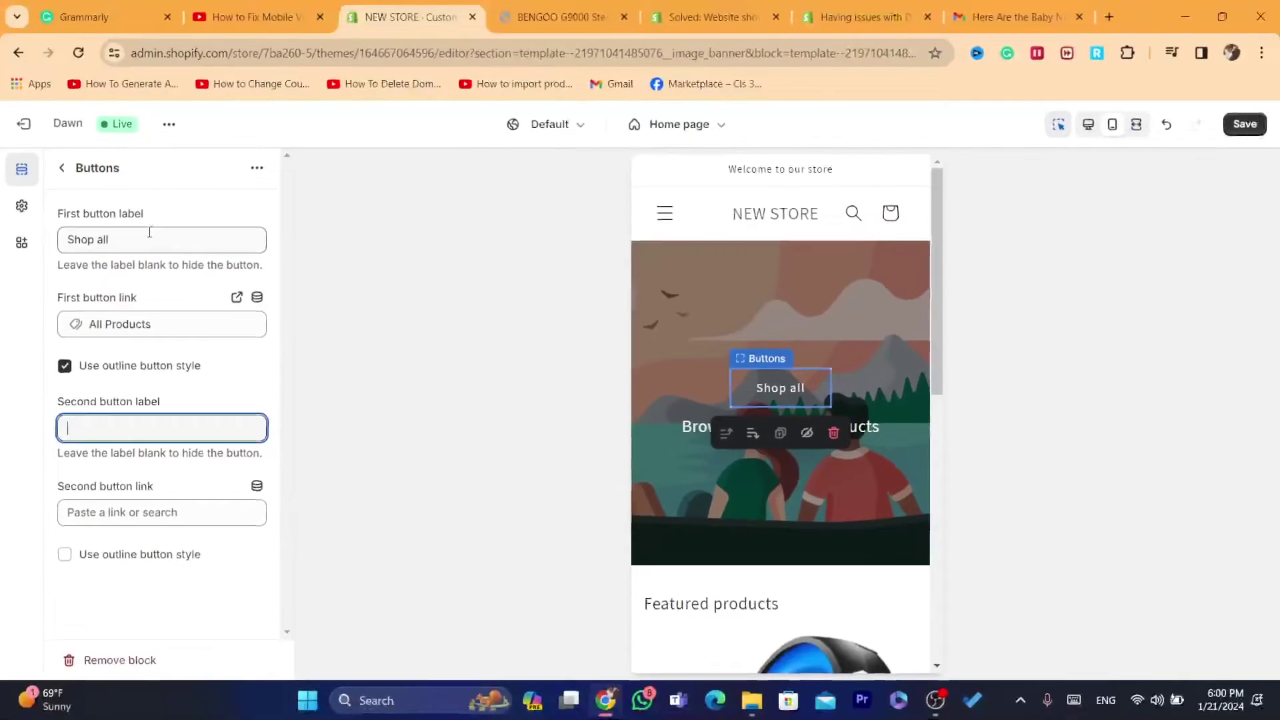
double_click(130, 231)
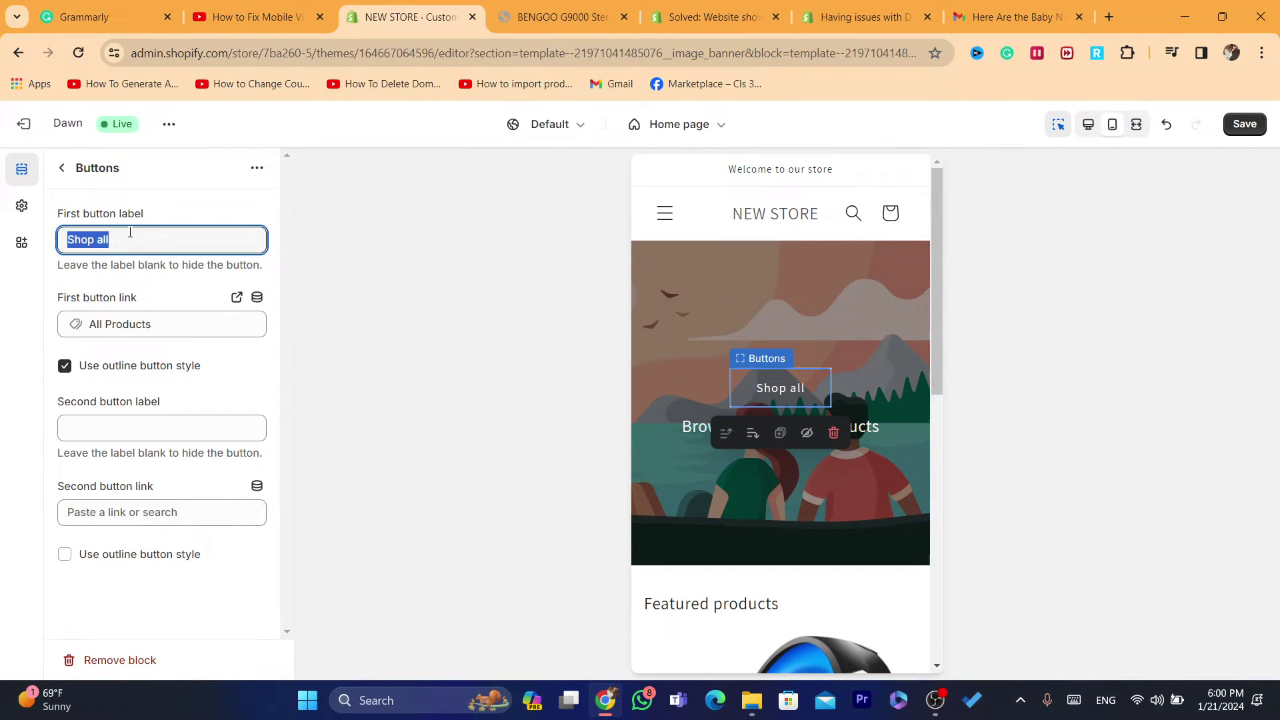